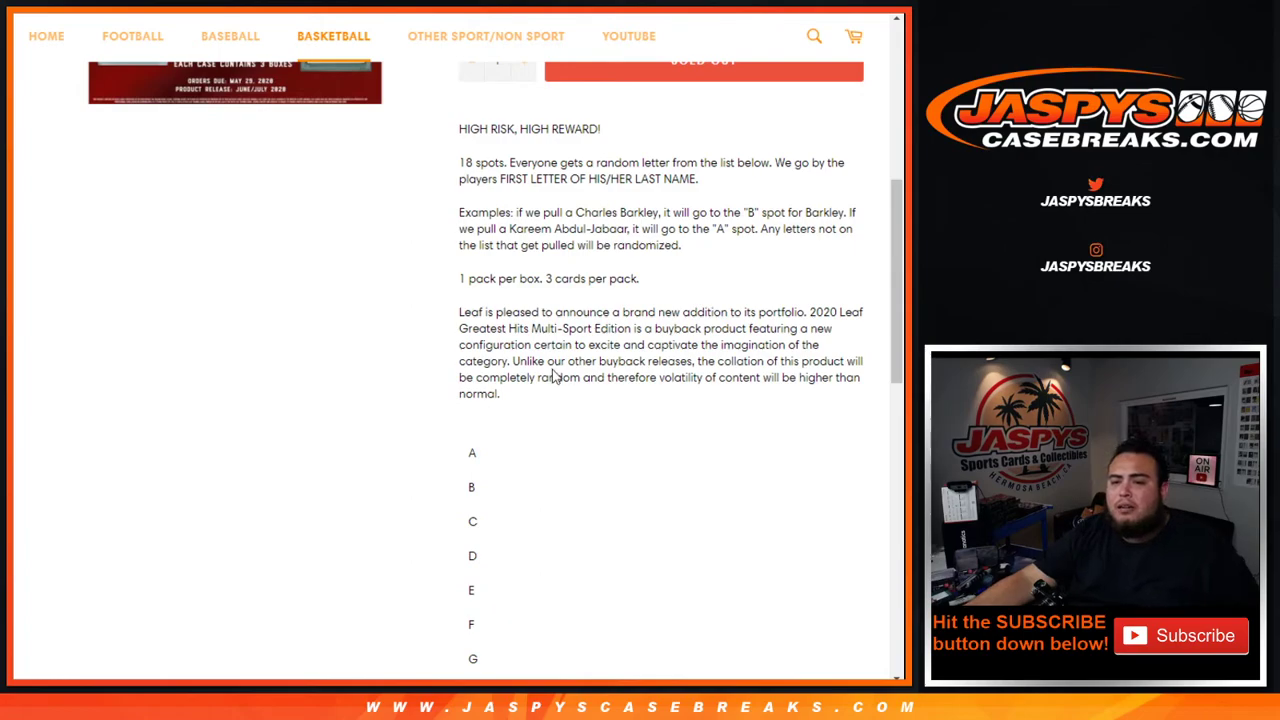
Step: Roll two virtual dice in the RANDOM.ORG Dice Roller to decide how often the lists are randomized
scroll(550, 380, up, 3)
scroll(555, 230, up, 1)
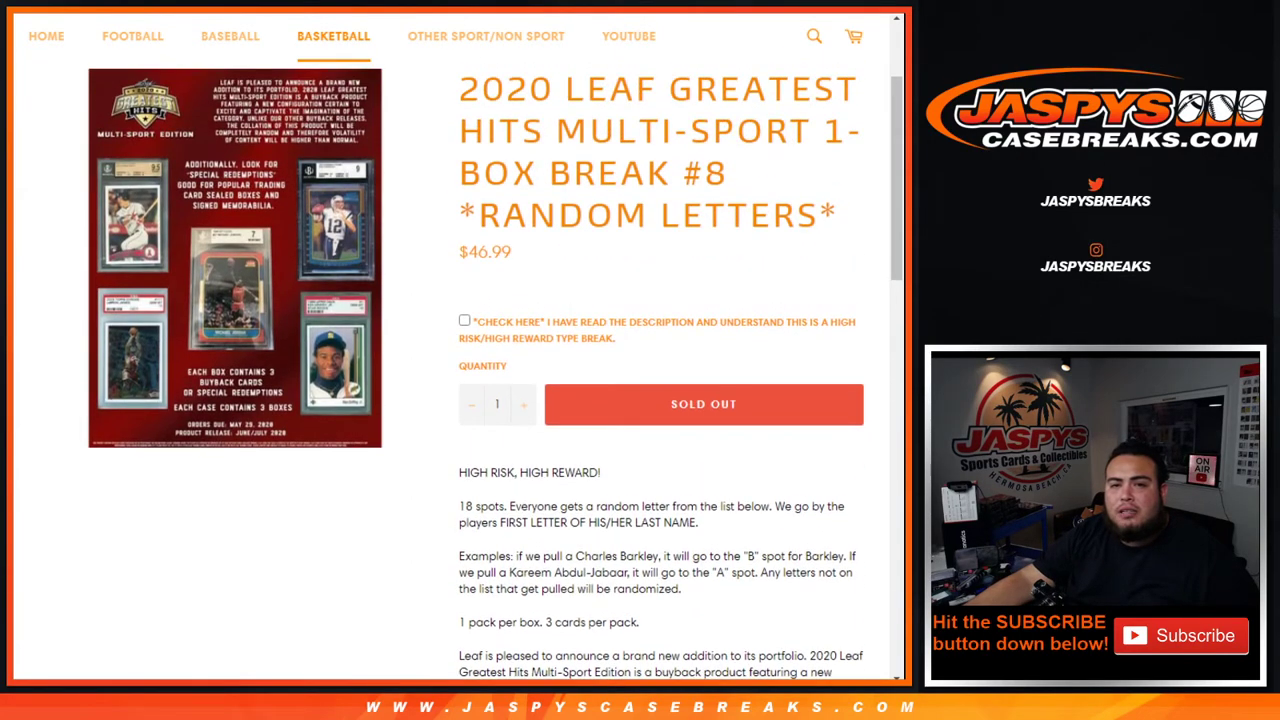
key(ctrl+Tab)
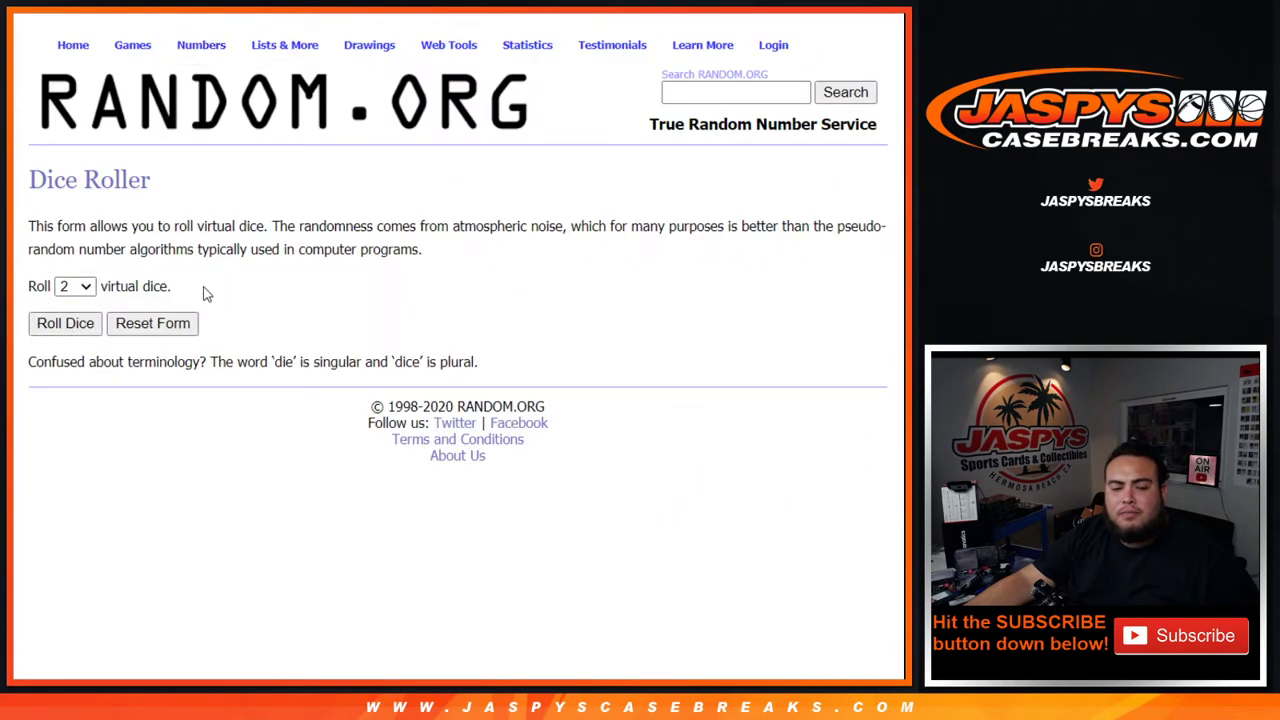
key(Return)
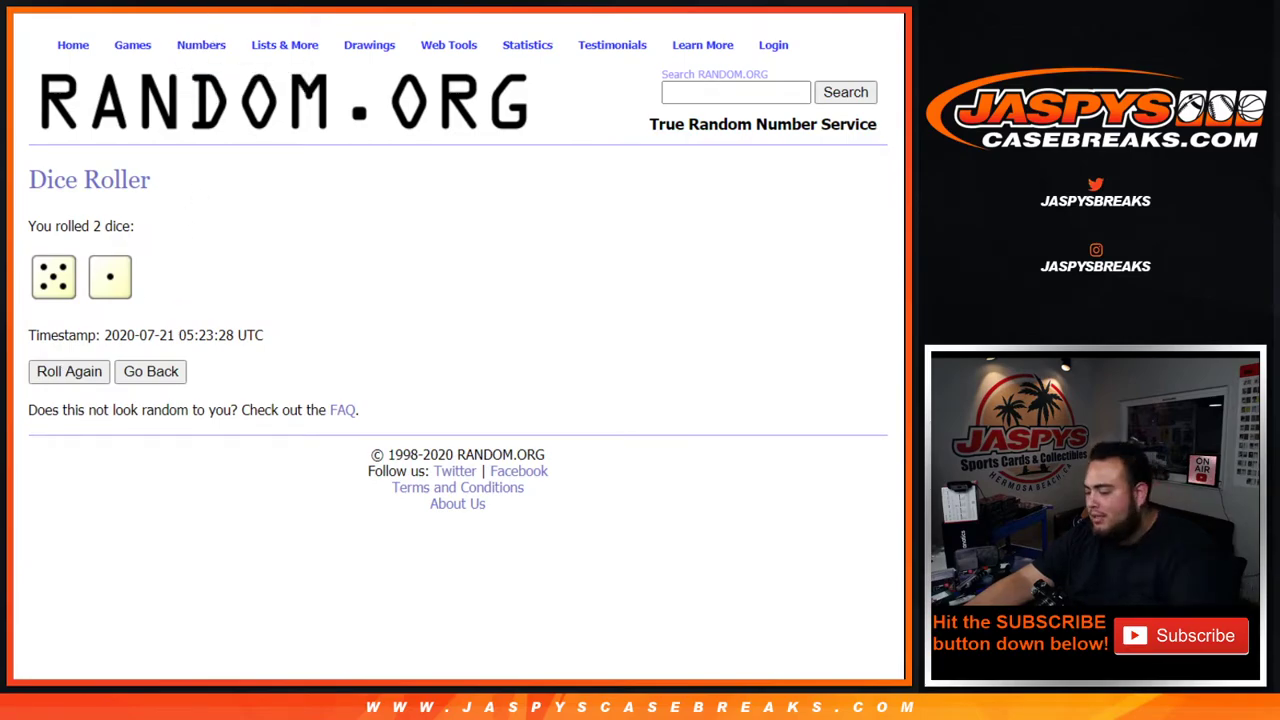
Step: Randomize the list of participant names six times in the List Randomizer and highlight the randomization count
key(ctrl+Tab)
scroll(500, 371, down, 3)
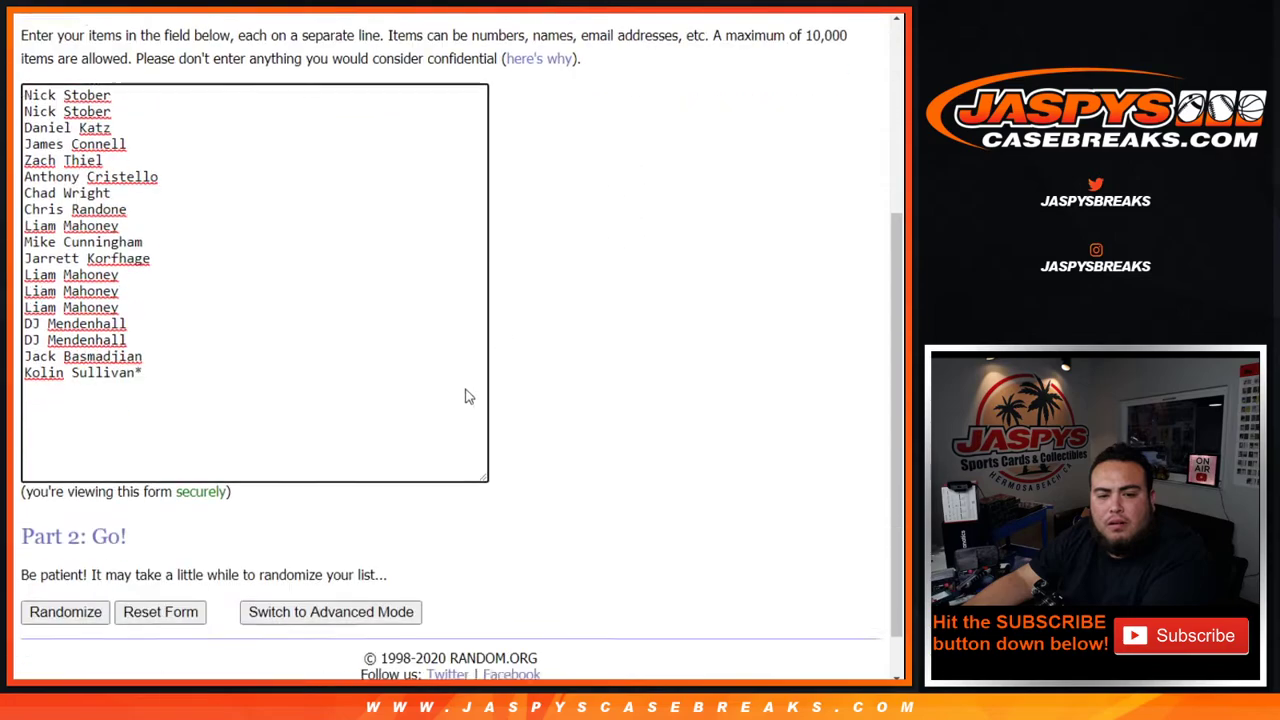
click(57, 558)
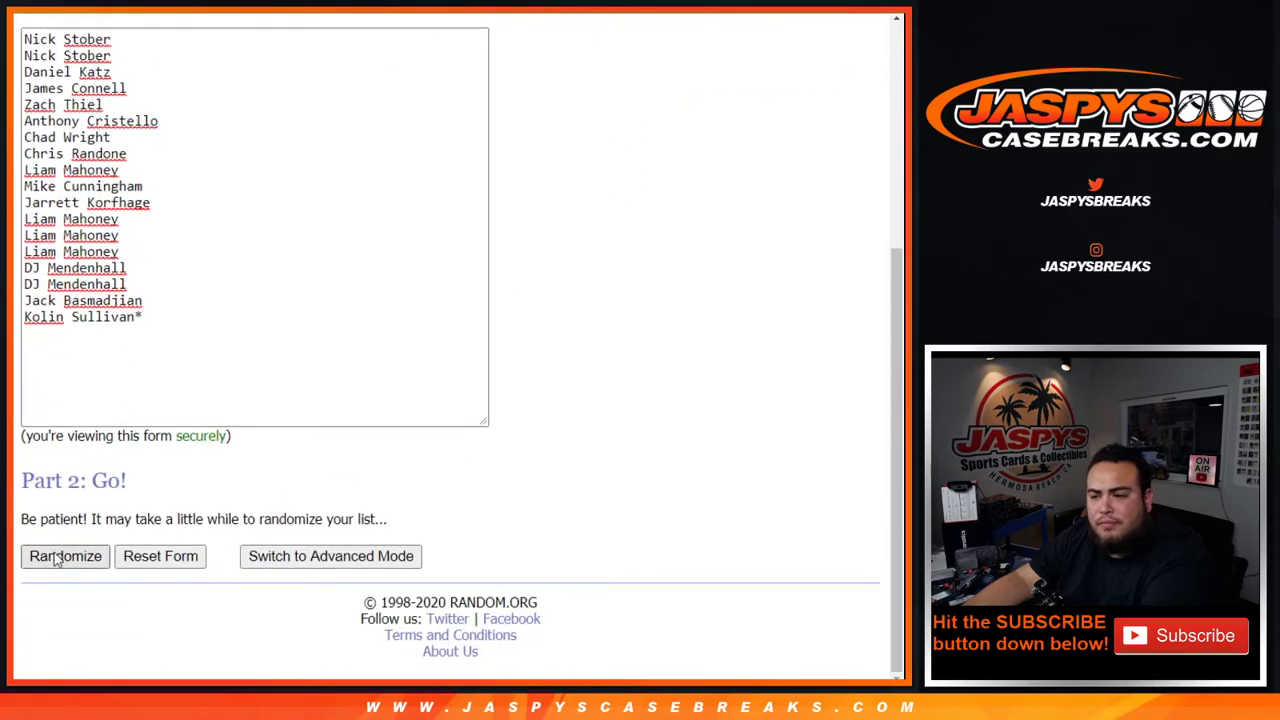
click(49, 556)
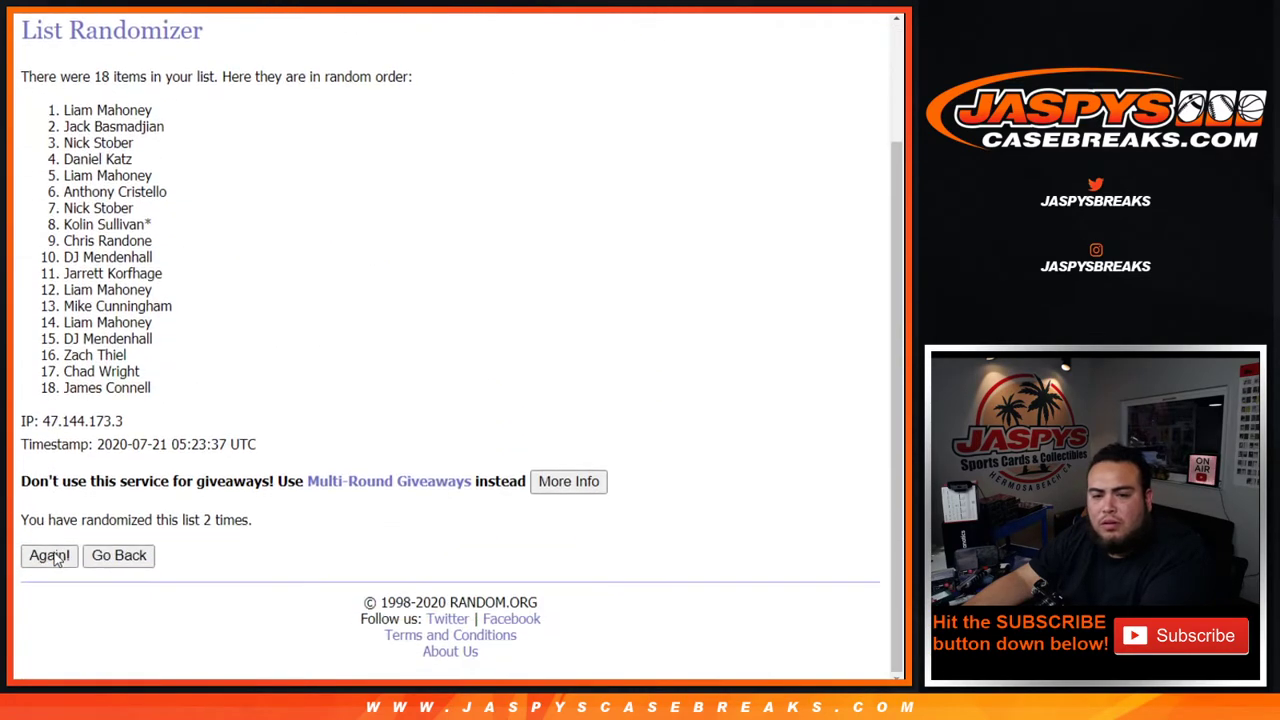
click(49, 556)
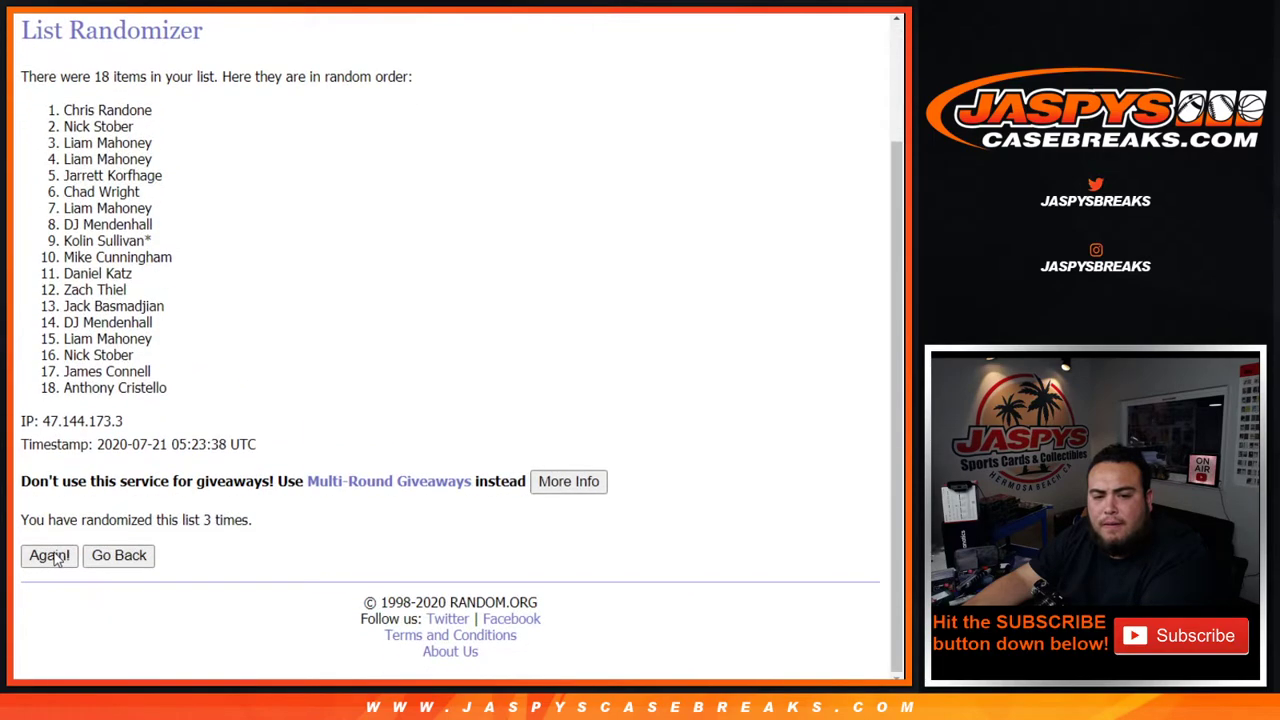
click(50, 556)
click(50, 556)
click(52, 556)
drag(201, 520, 252, 520)
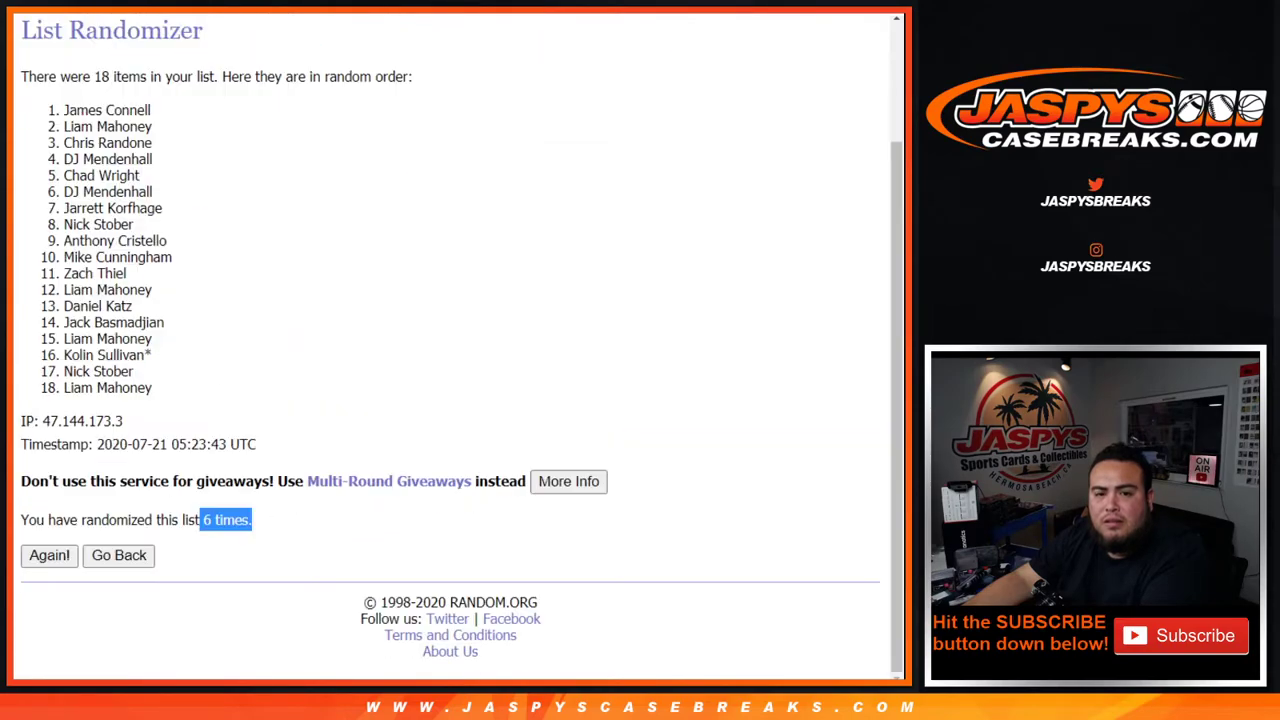
Step: Copy all 18 randomized participant names and paste them into column A of the break's Google Sheets spreadsheet, starting at A1
scroll(113, 300, up, 2)
drag(58, 263, 178, 393)
key(ctrl+c)
scroll(163, 266, down, 2)
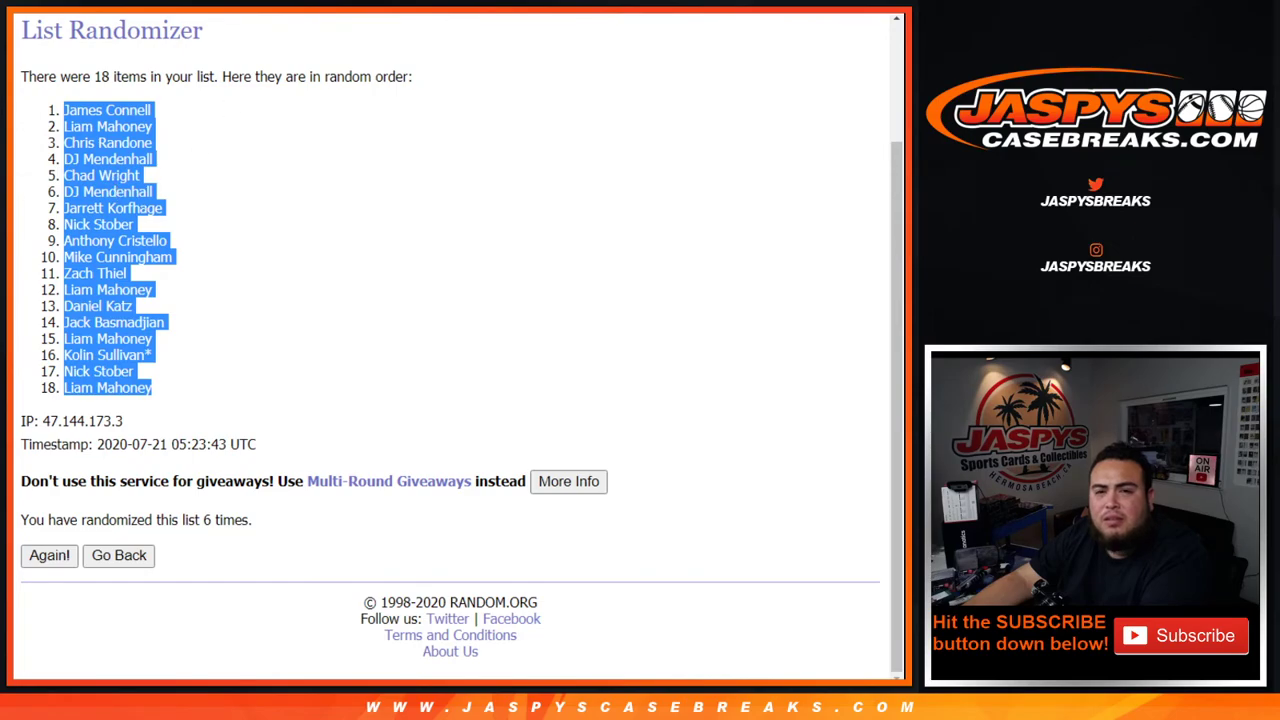
key(alt+Tab)
key(ctrl+v)
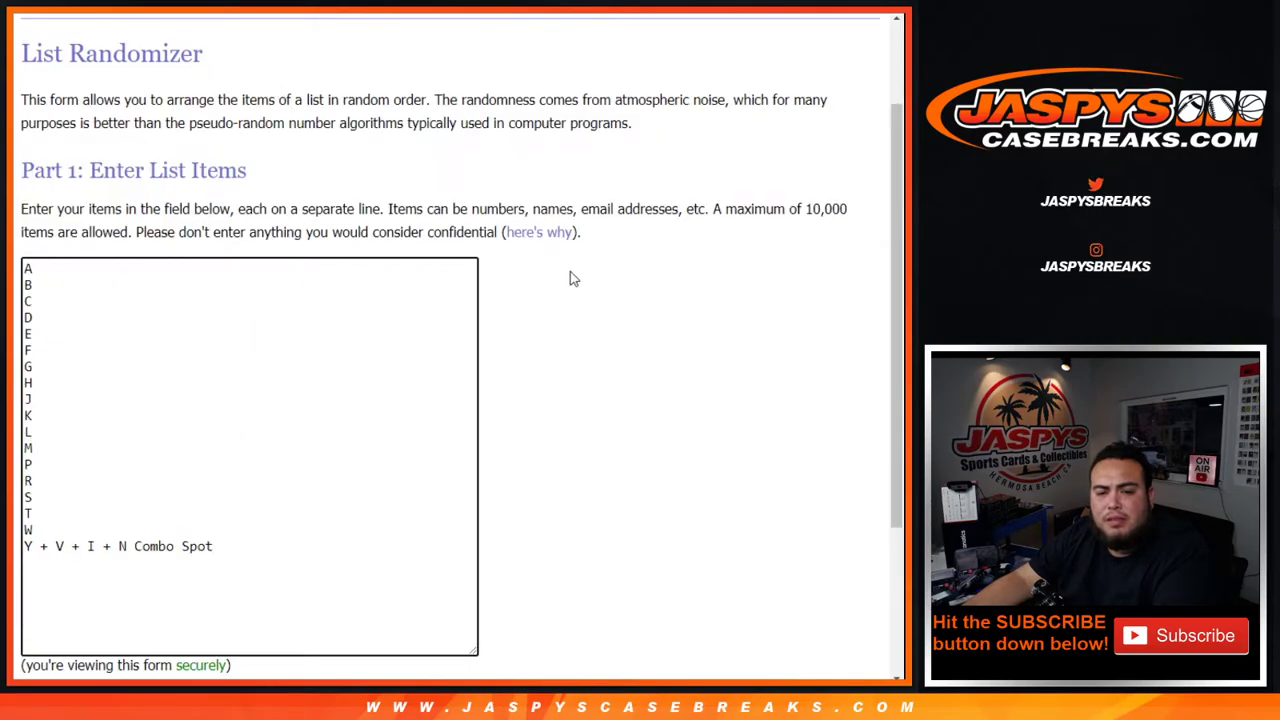
Step: Randomize the list of letters, including the Y + V + I + N Combo Spot, six times and highlight the randomization count
scroll(573, 279, down, 2)
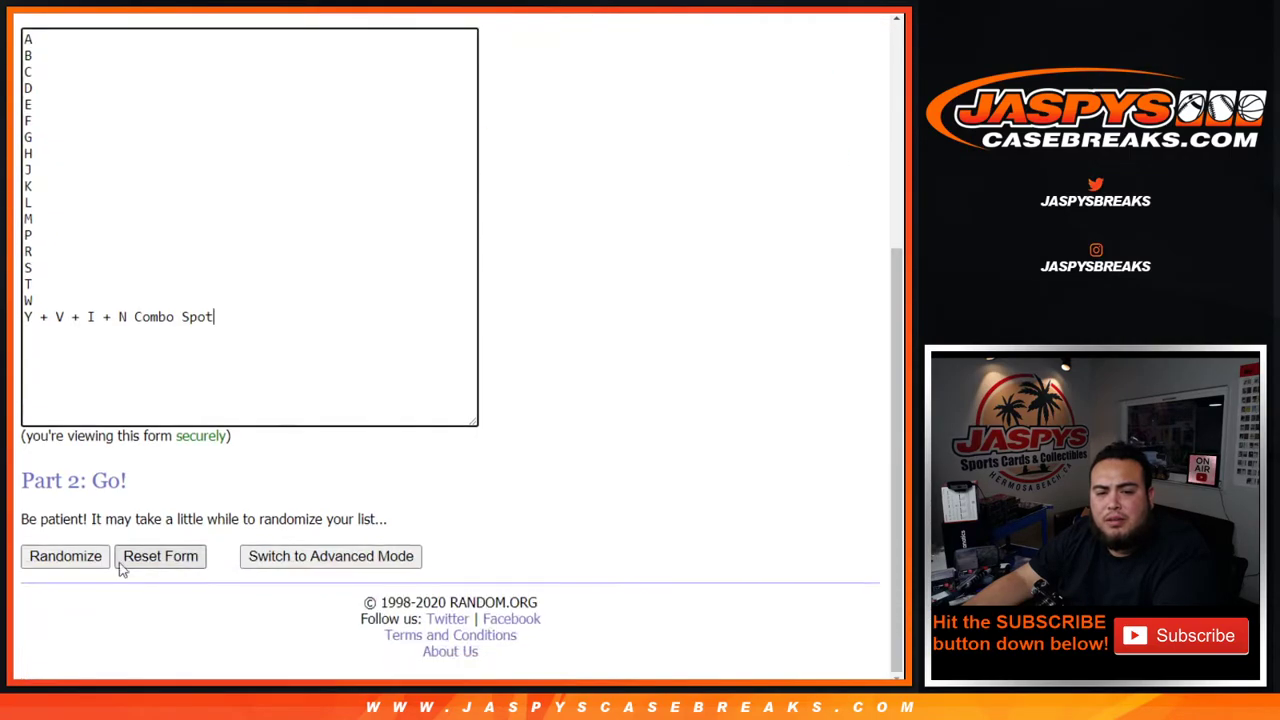
click(60, 566)
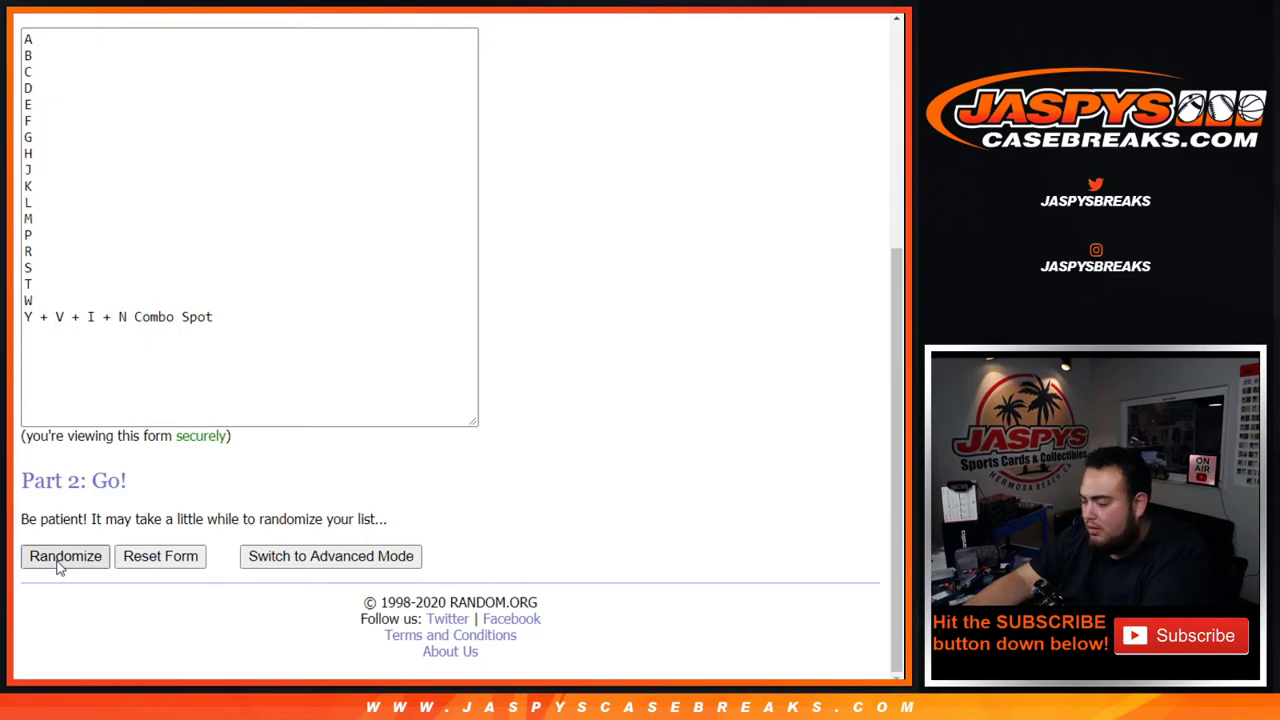
scroll(58, 566, down, 1)
click(49, 555)
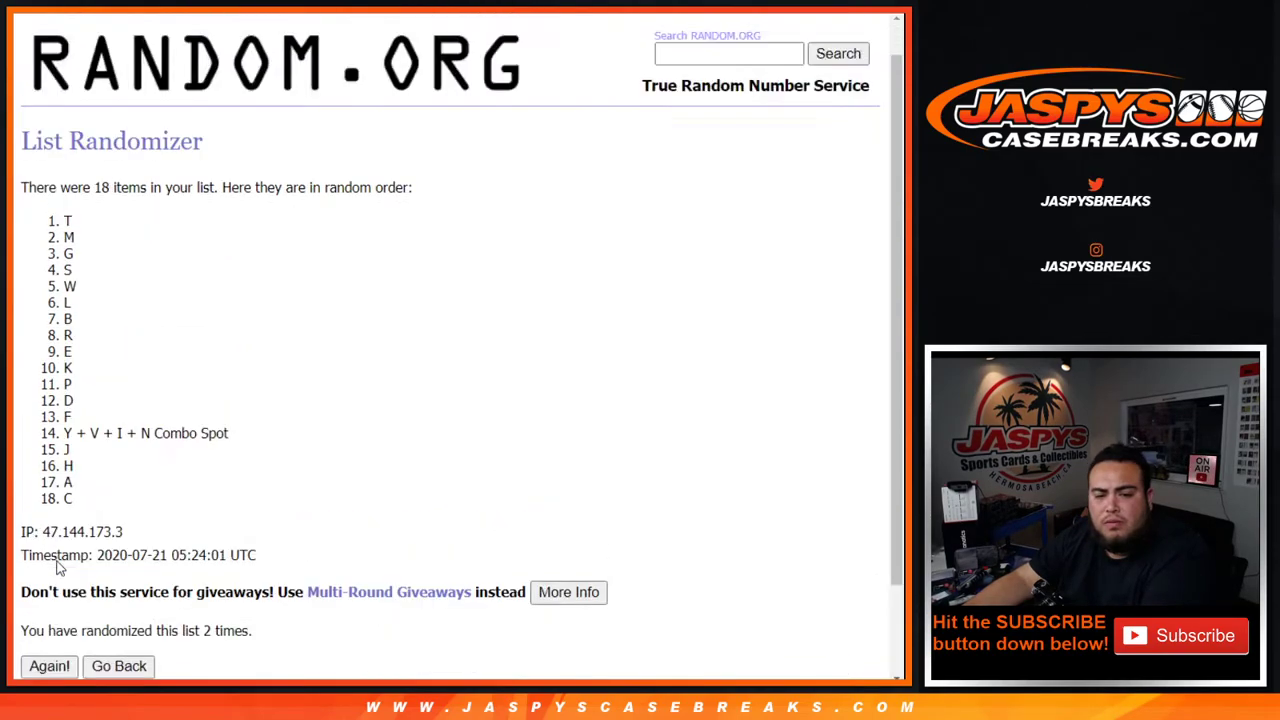
scroll(58, 565, down, 1)
click(52, 558)
scroll(58, 567, down, 2)
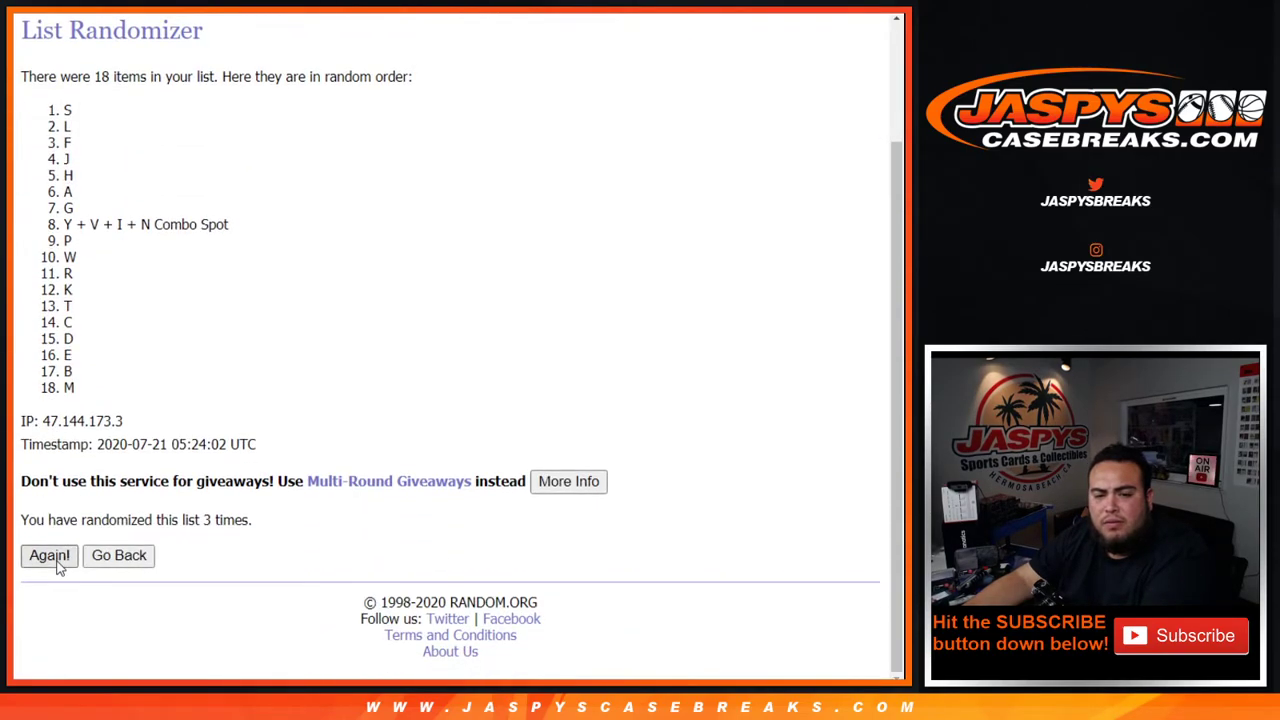
click(57, 564)
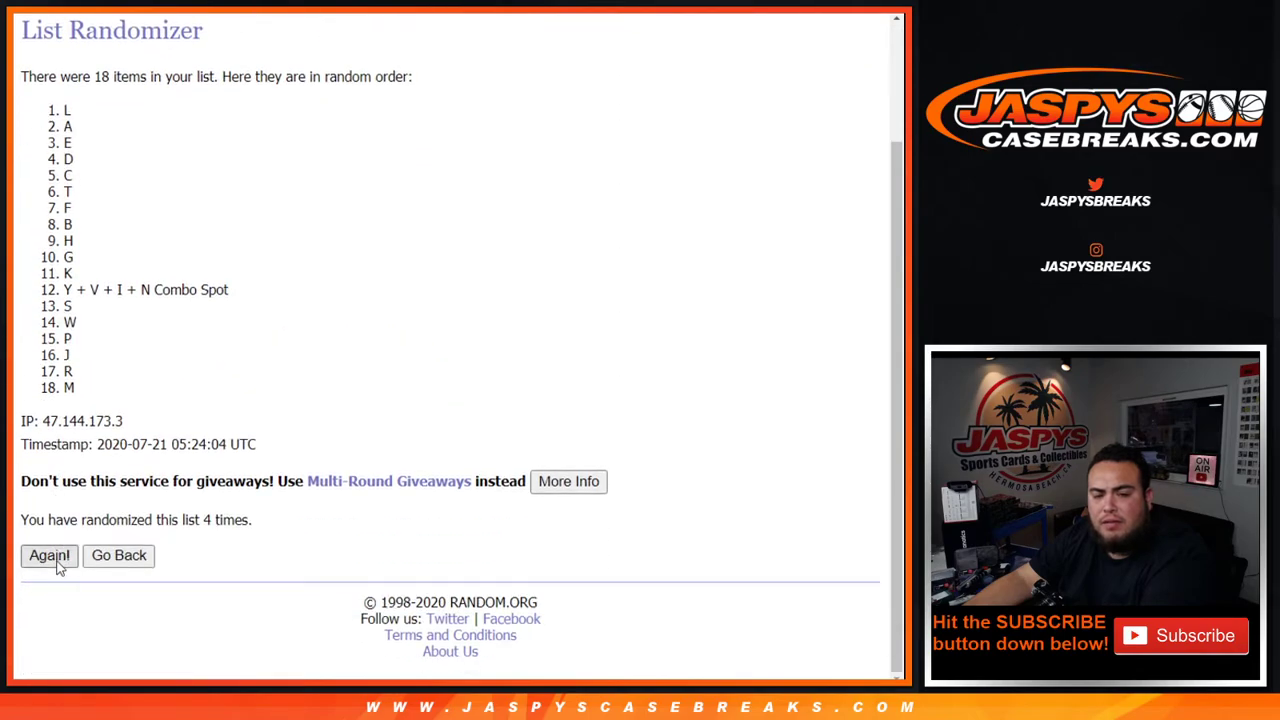
click(57, 563)
key(Return)
drag(198, 530, 252, 524)
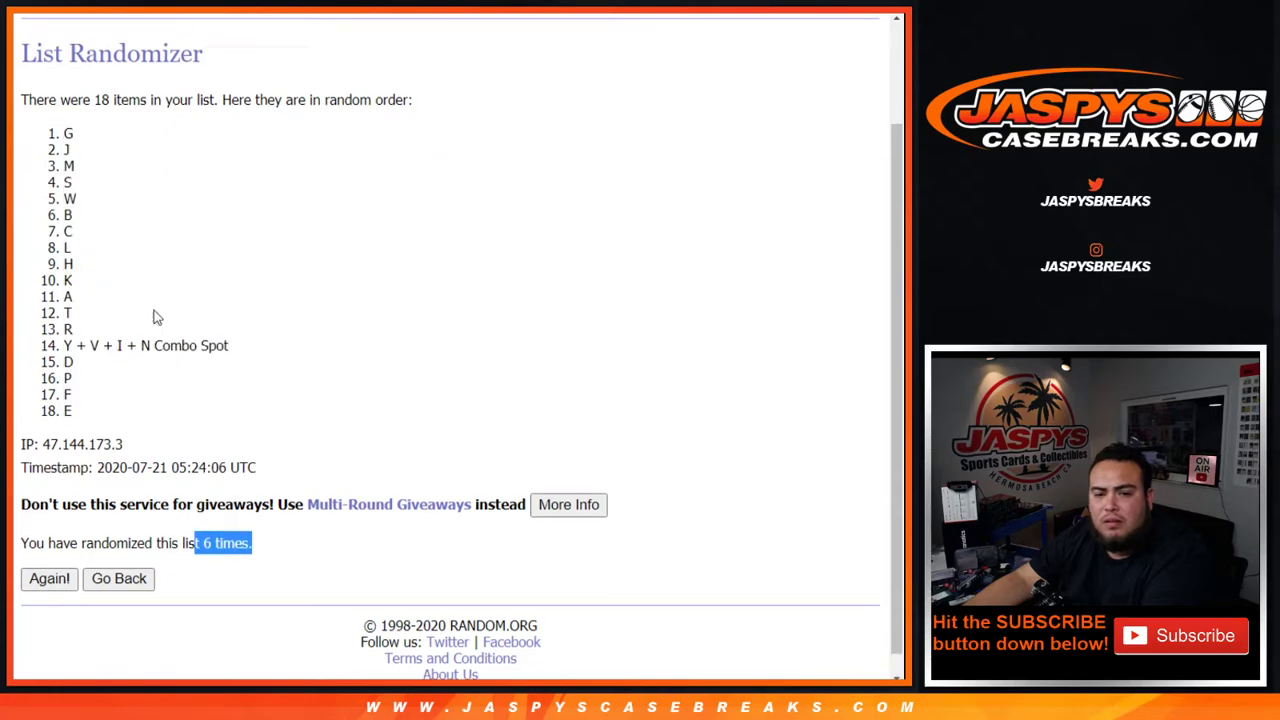
Step: Copy the randomized letters and paste them into column B of the break spreadsheet, starting at B1 beside the names
scroll(149, 283, up, 3)
drag(66, 254, 130, 388)
key(ctrl+c)
scroll(137, 361, down, 3)
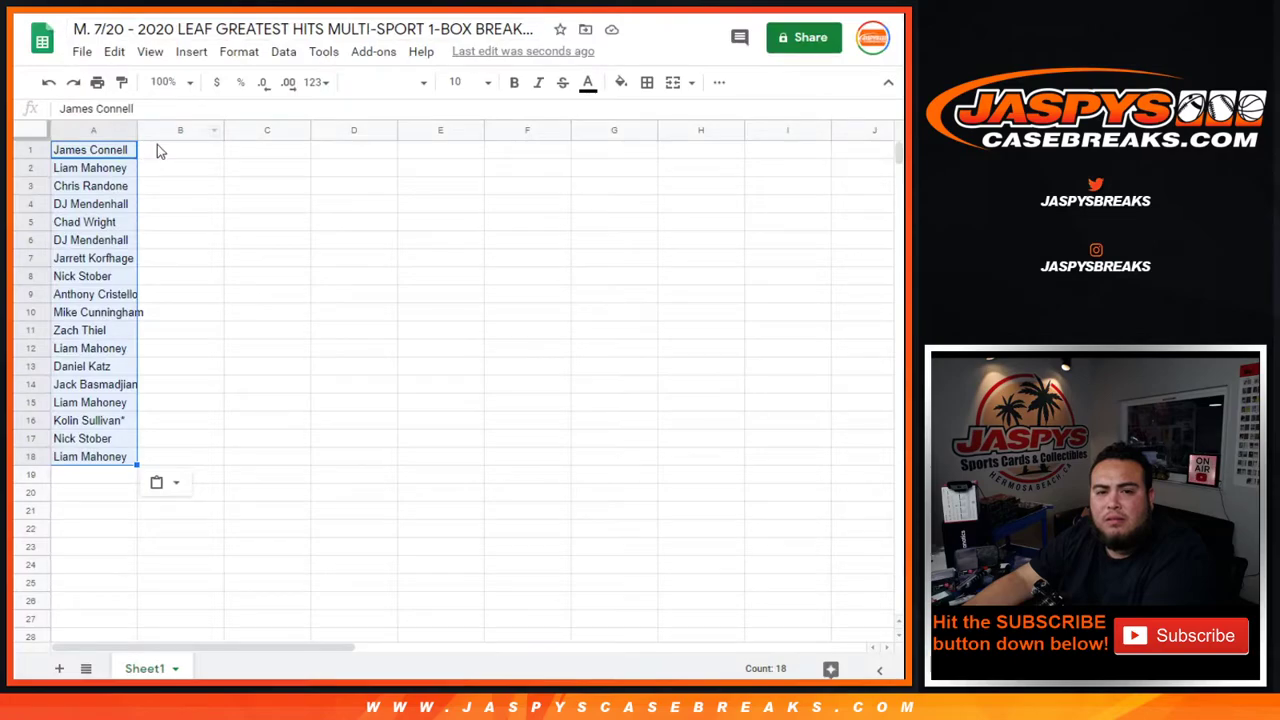
click(157, 147)
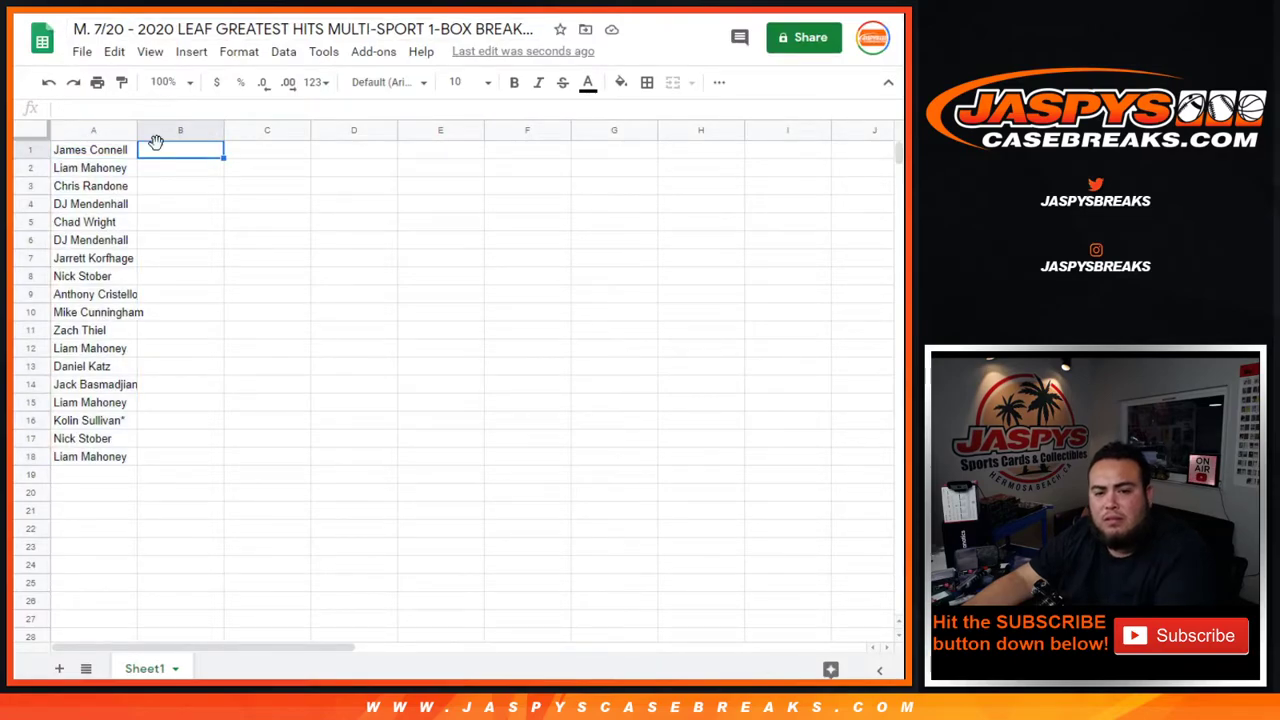
key(ctrl+v)
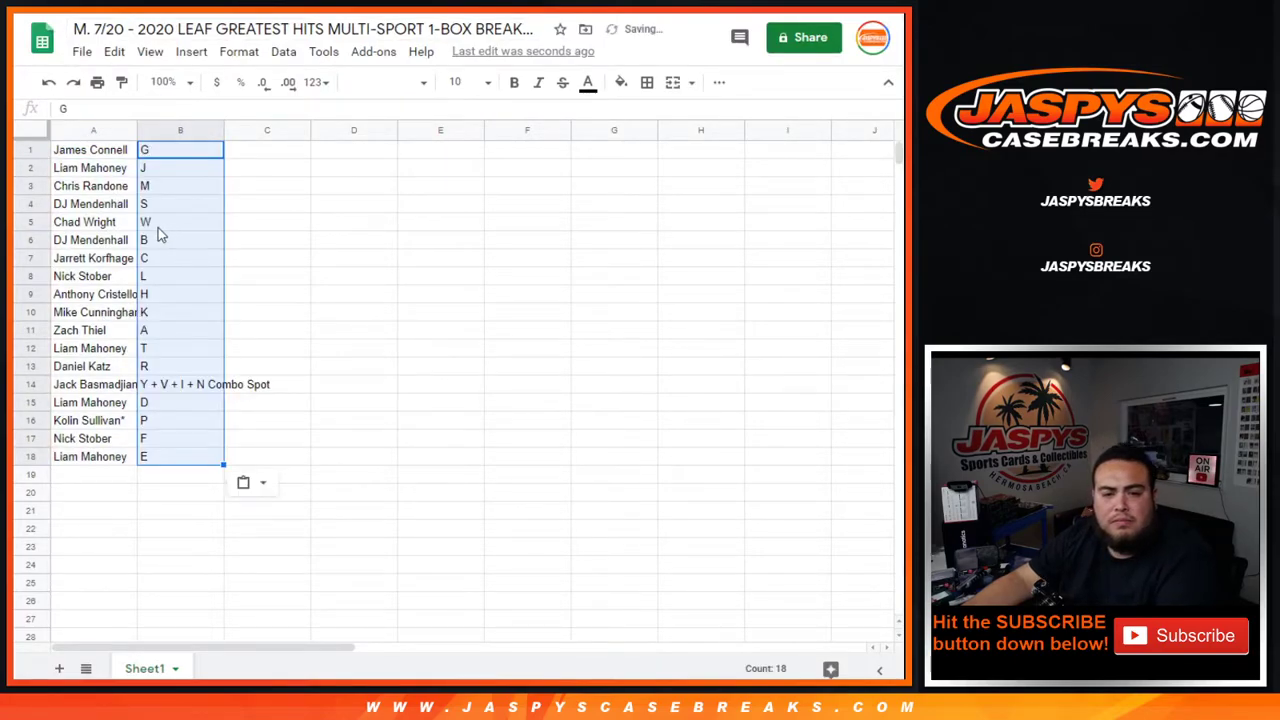
Step: Set the whole sheet's font size to 16 and widen columns A and B to fit the names and letters
click(20, 131)
click(451, 81)
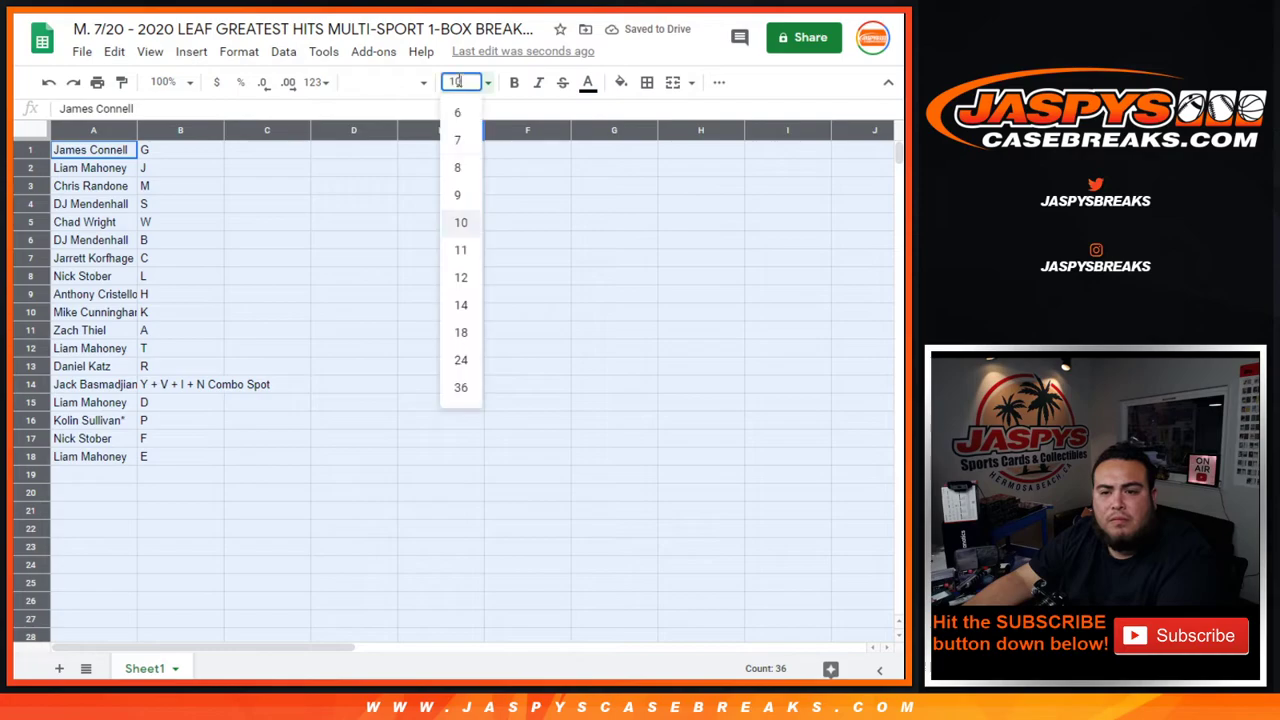
click(451, 331)
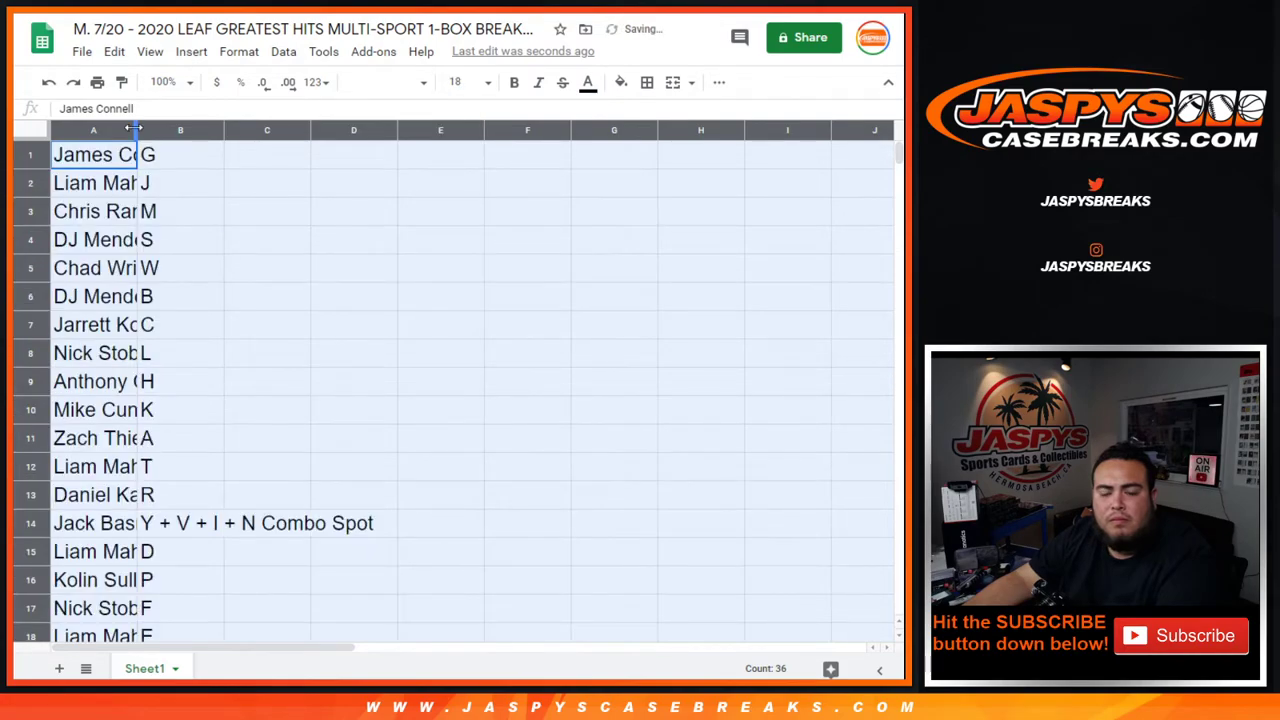
click(455, 81)
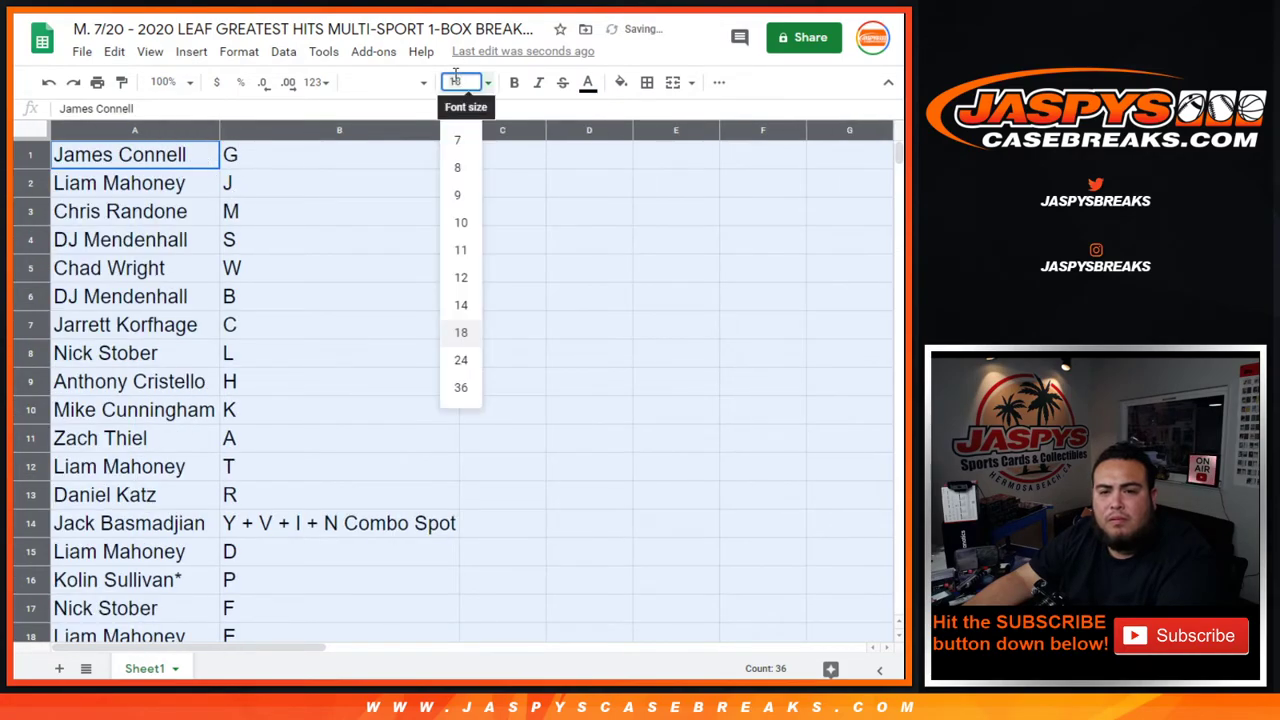
text(16)
key(Return)
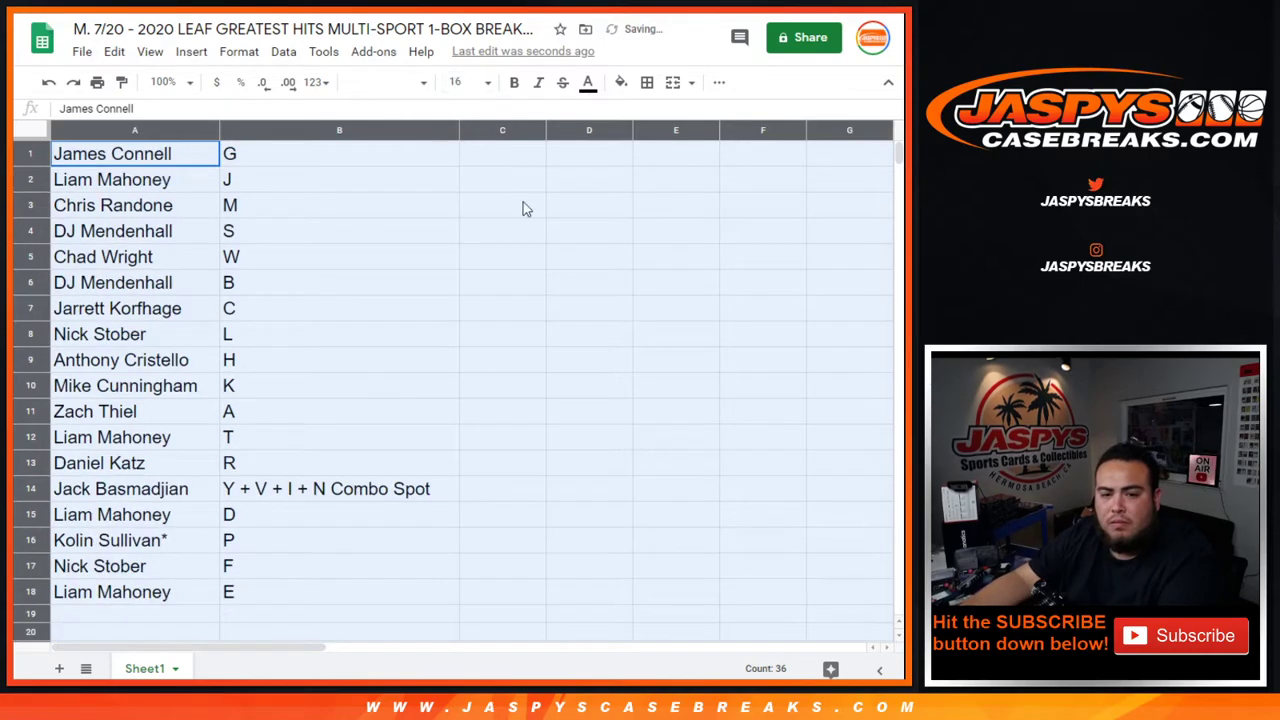
Step: Go through rows 1 to 18 one at a time, highlighting each row to review the participant's assigned letter
click(31, 153)
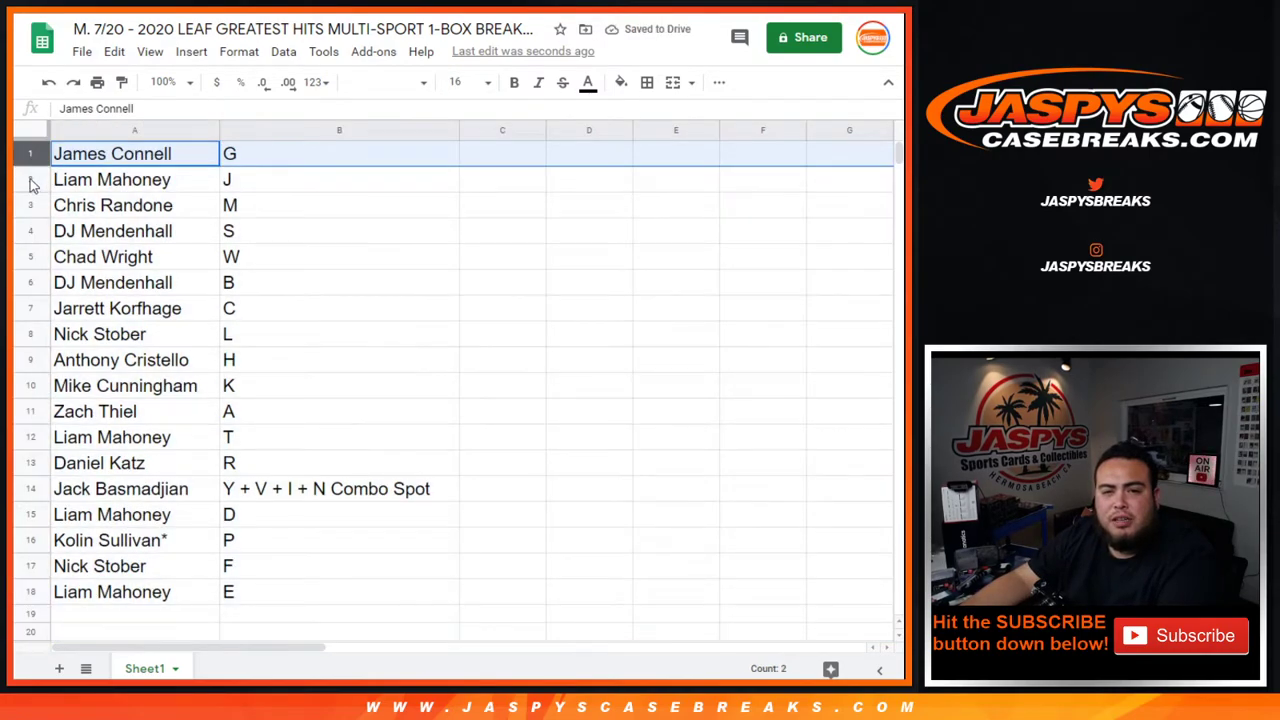
click(31, 179)
click(31, 205)
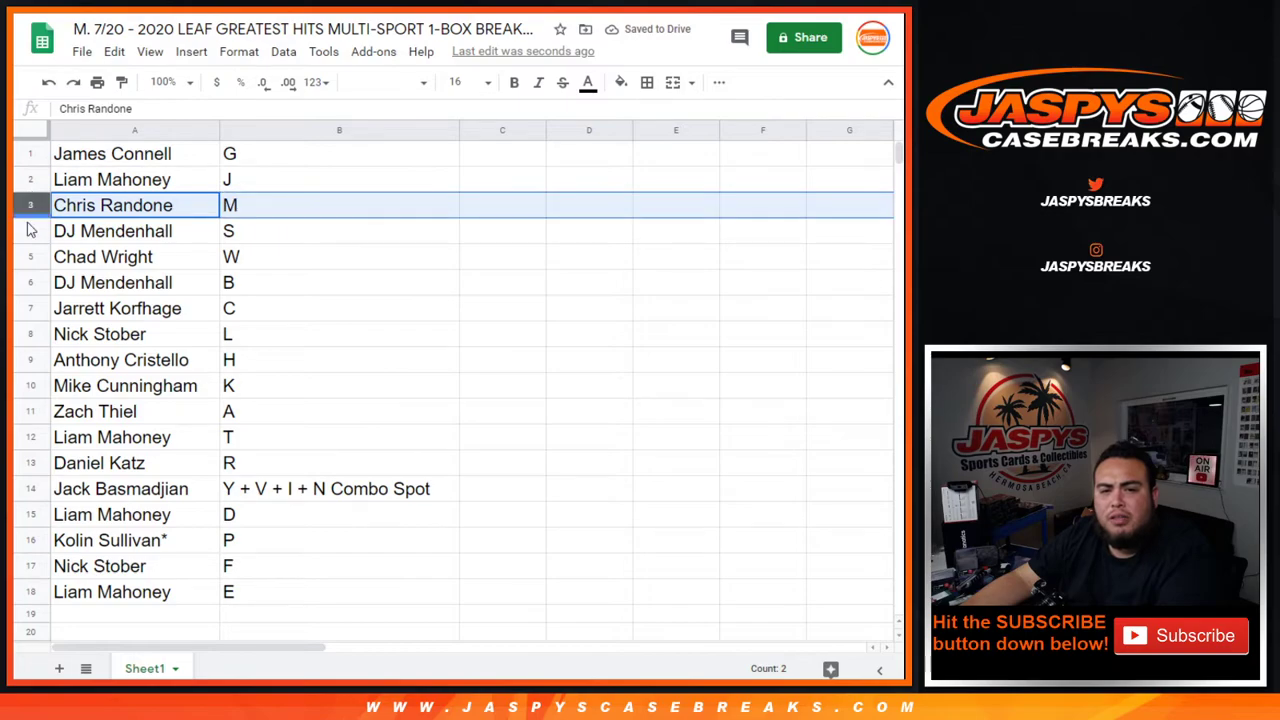
click(27, 230)
click(27, 257)
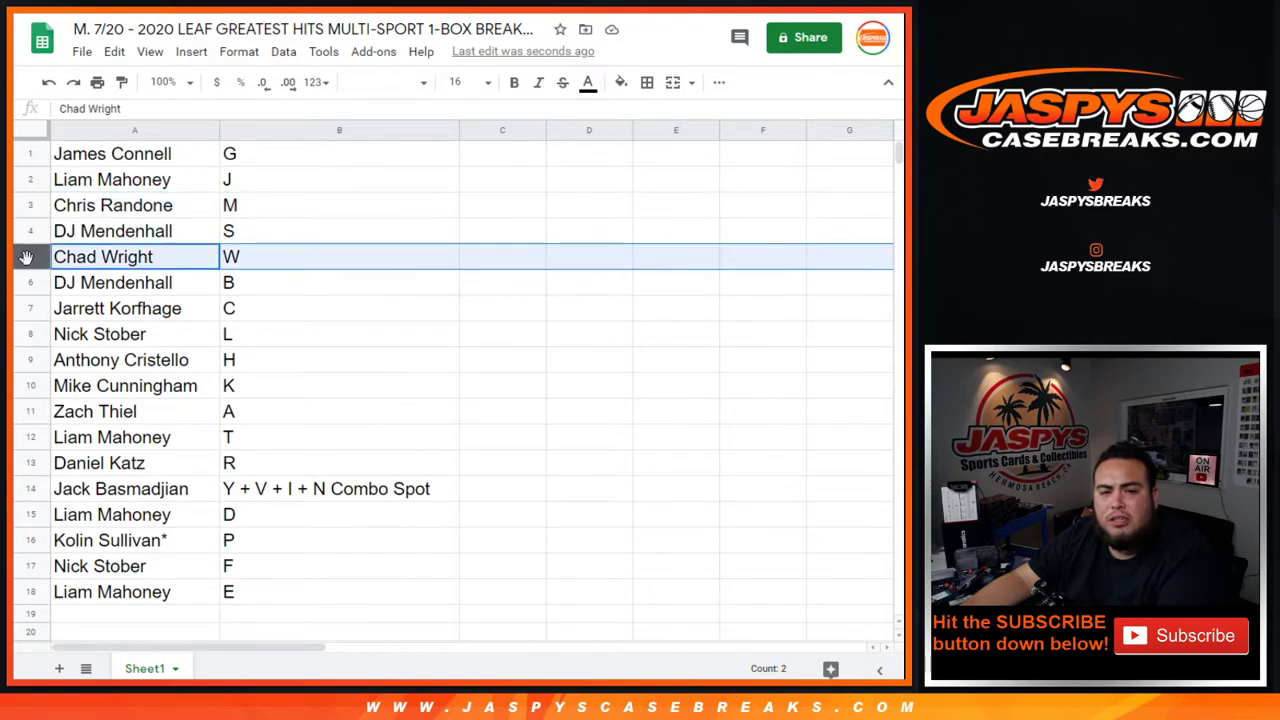
click(30, 282)
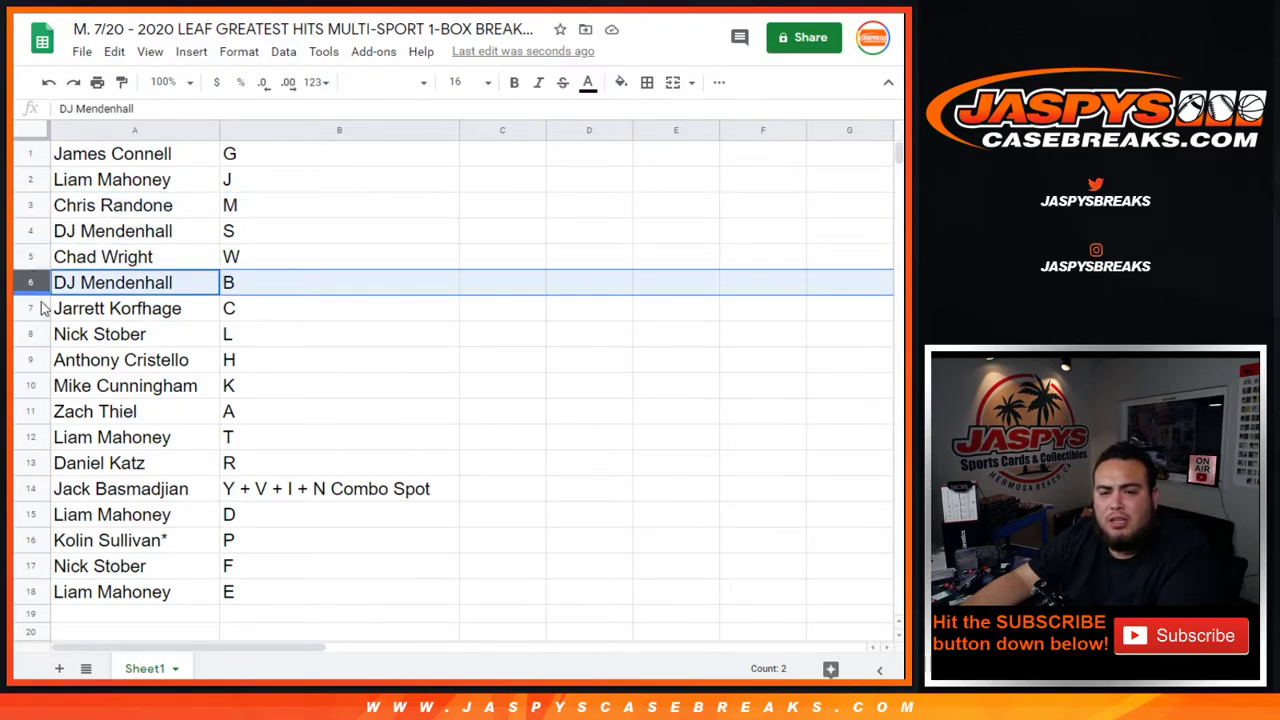
click(36, 308)
click(37, 334)
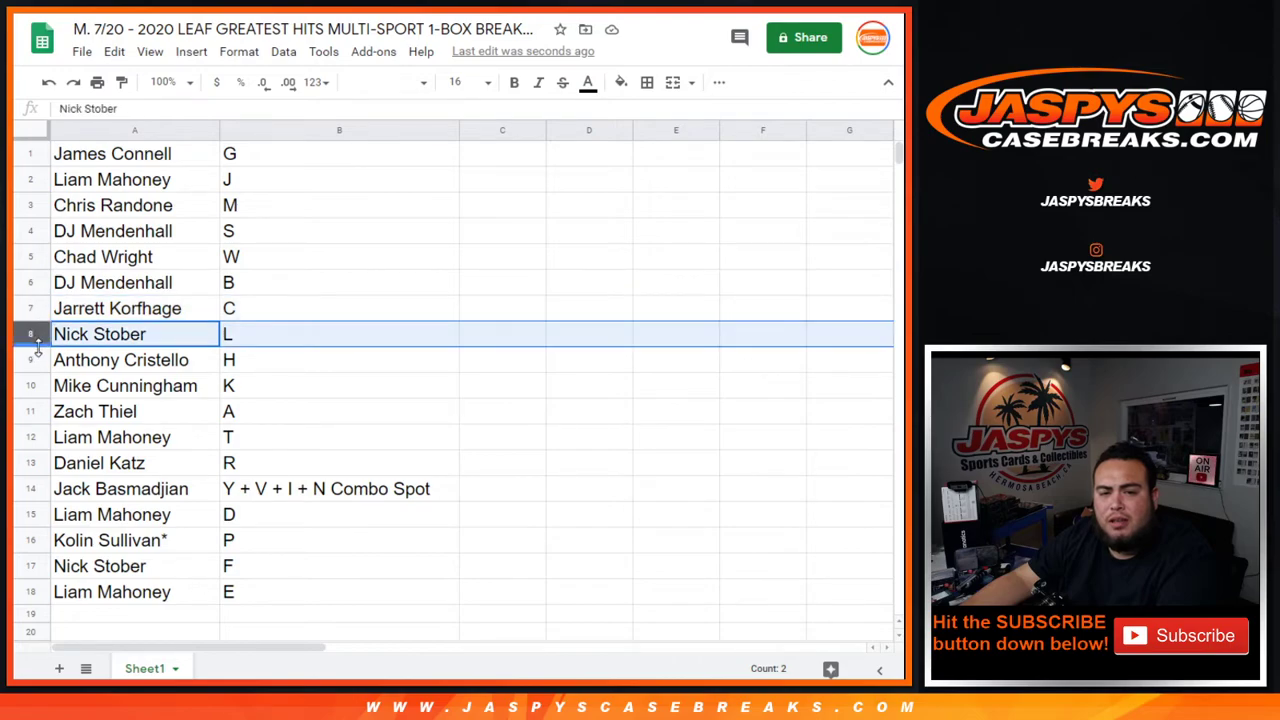
click(42, 360)
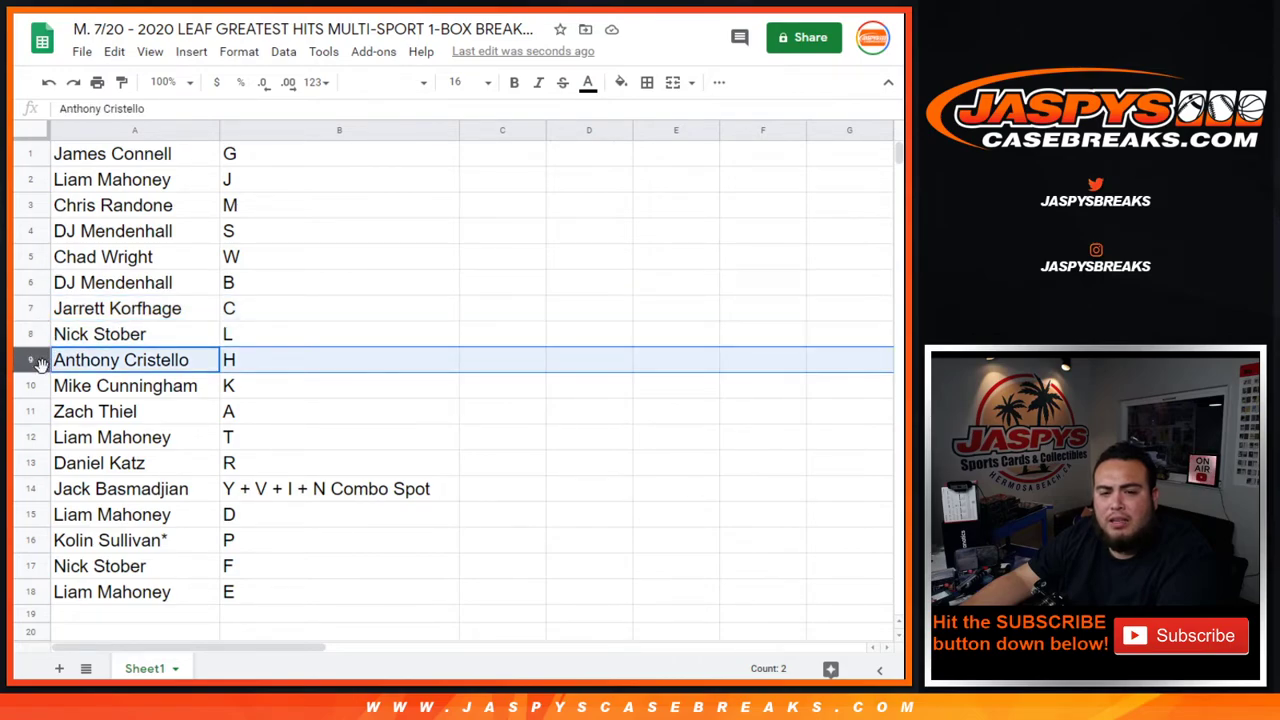
click(34, 386)
click(37, 411)
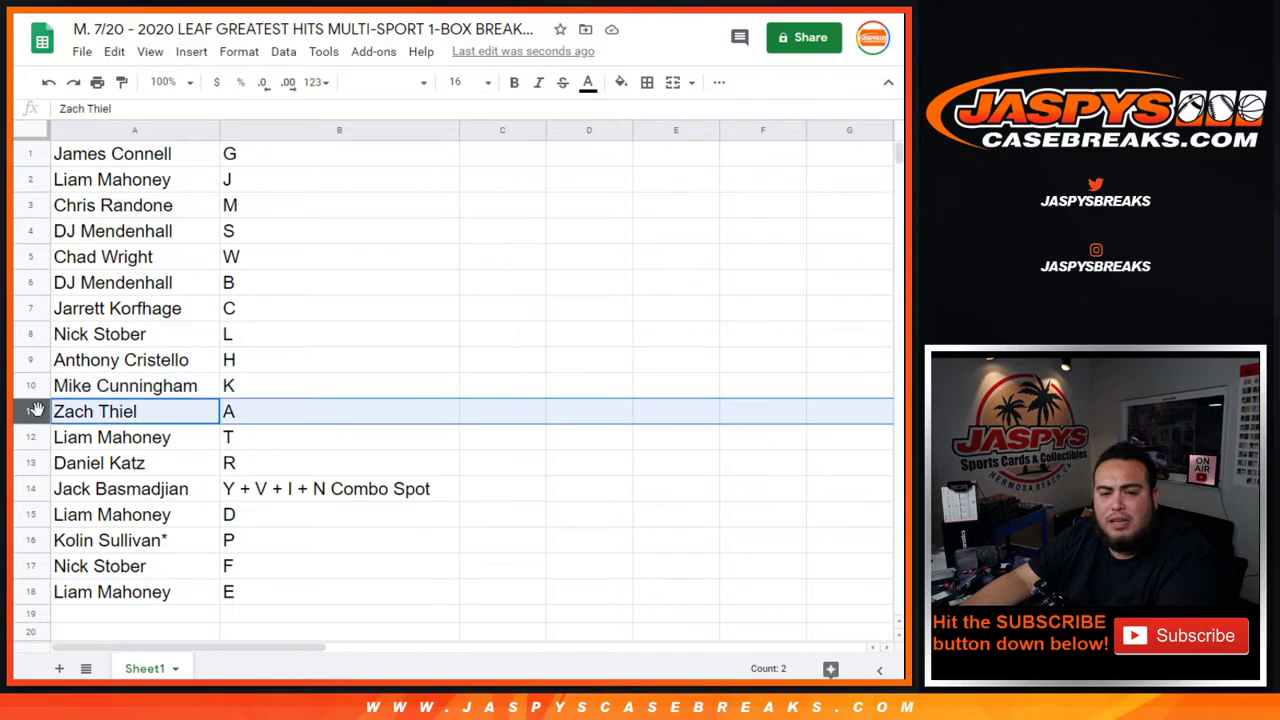
click(35, 436)
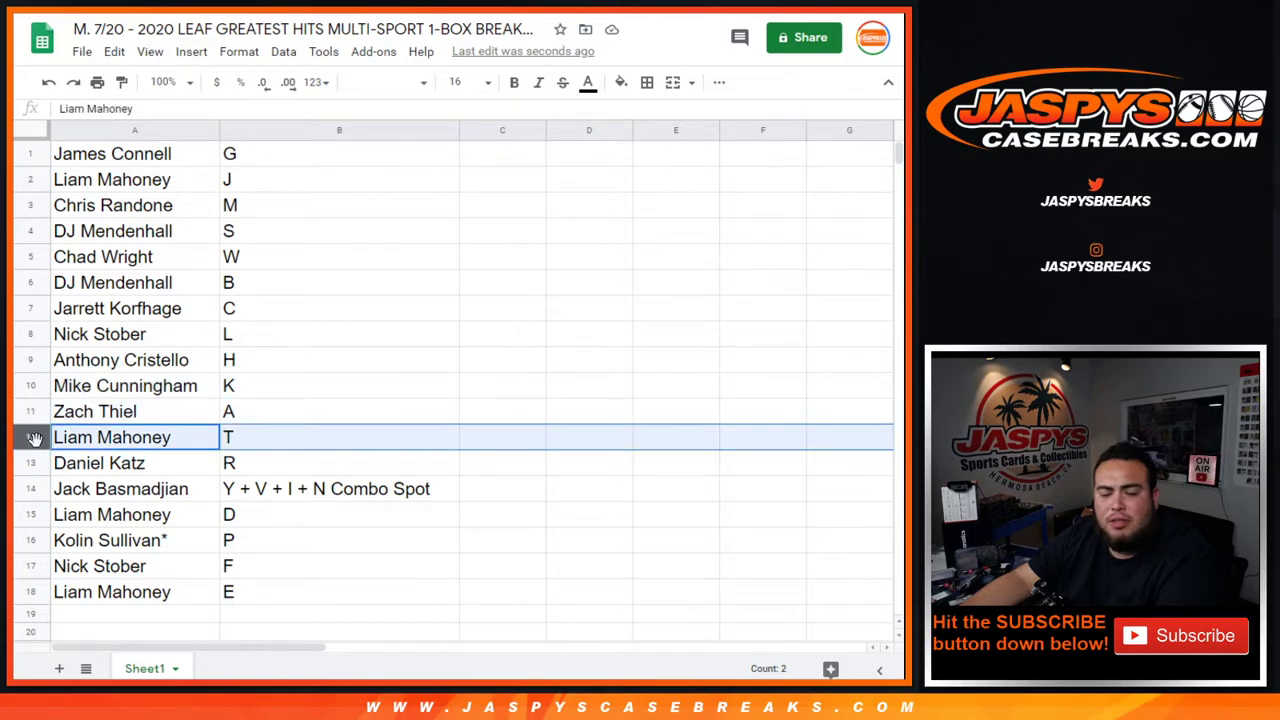
click(34, 463)
click(39, 485)
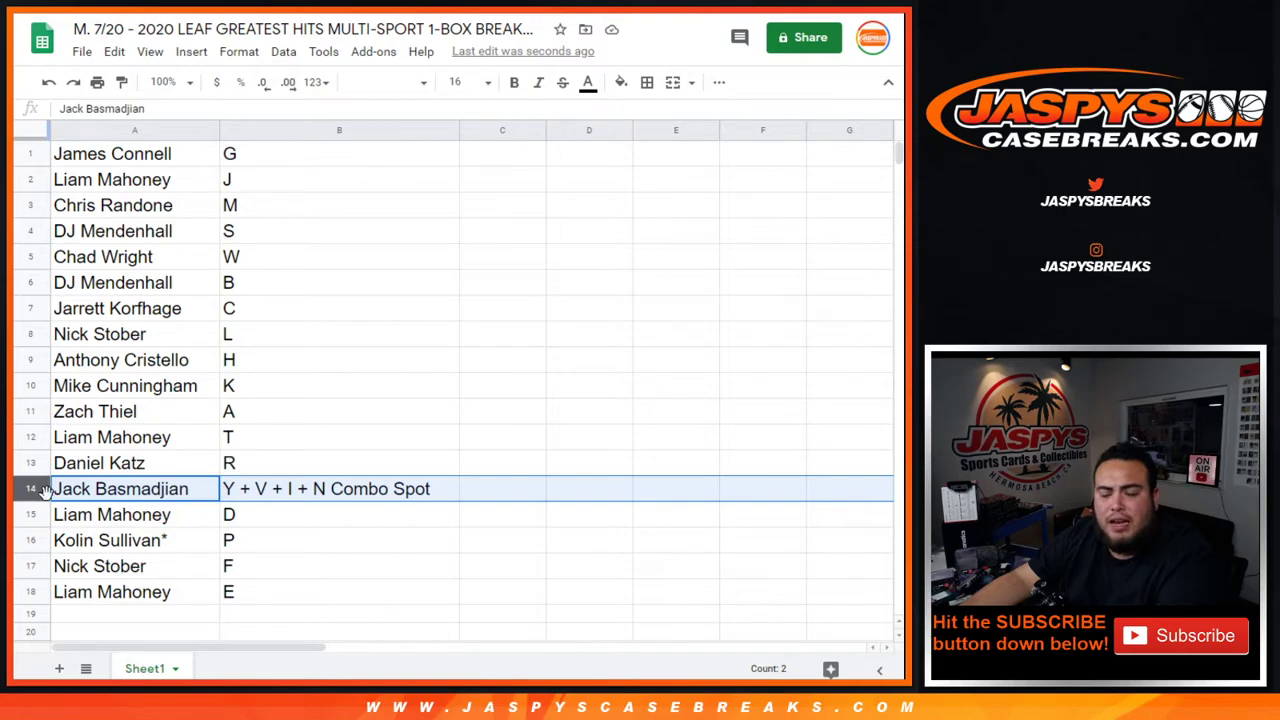
click(34, 514)
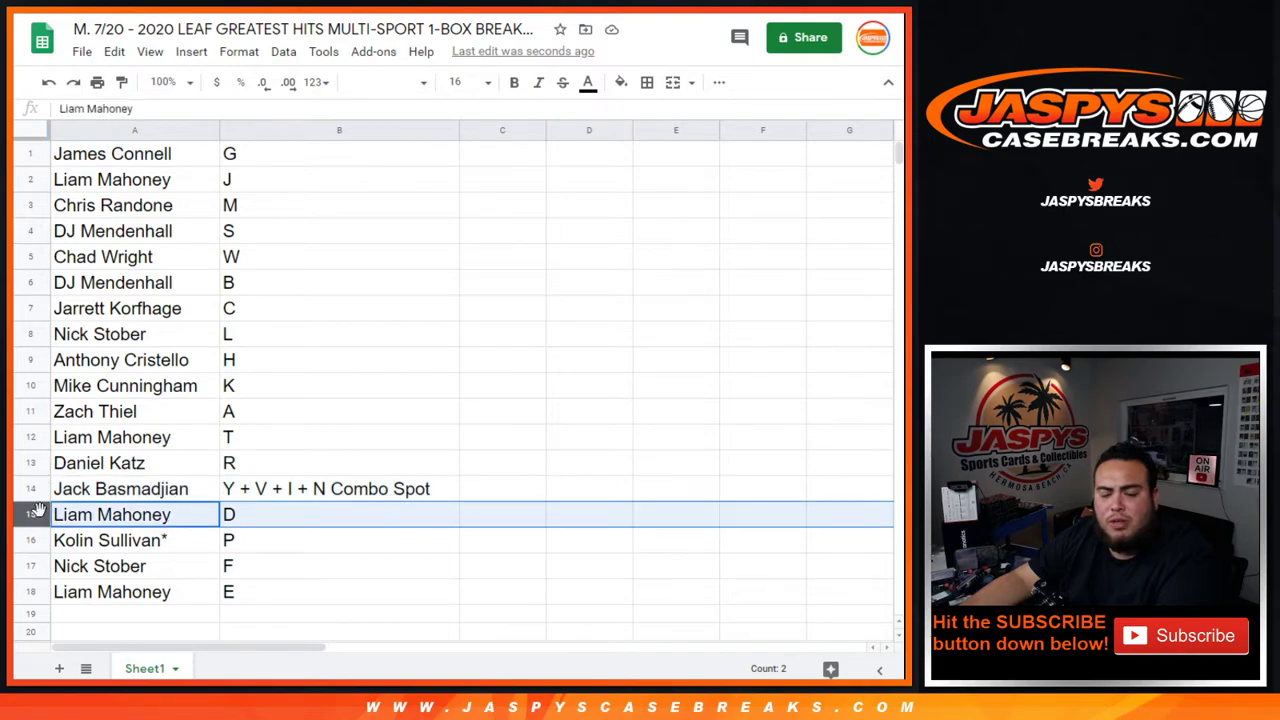
click(34, 540)
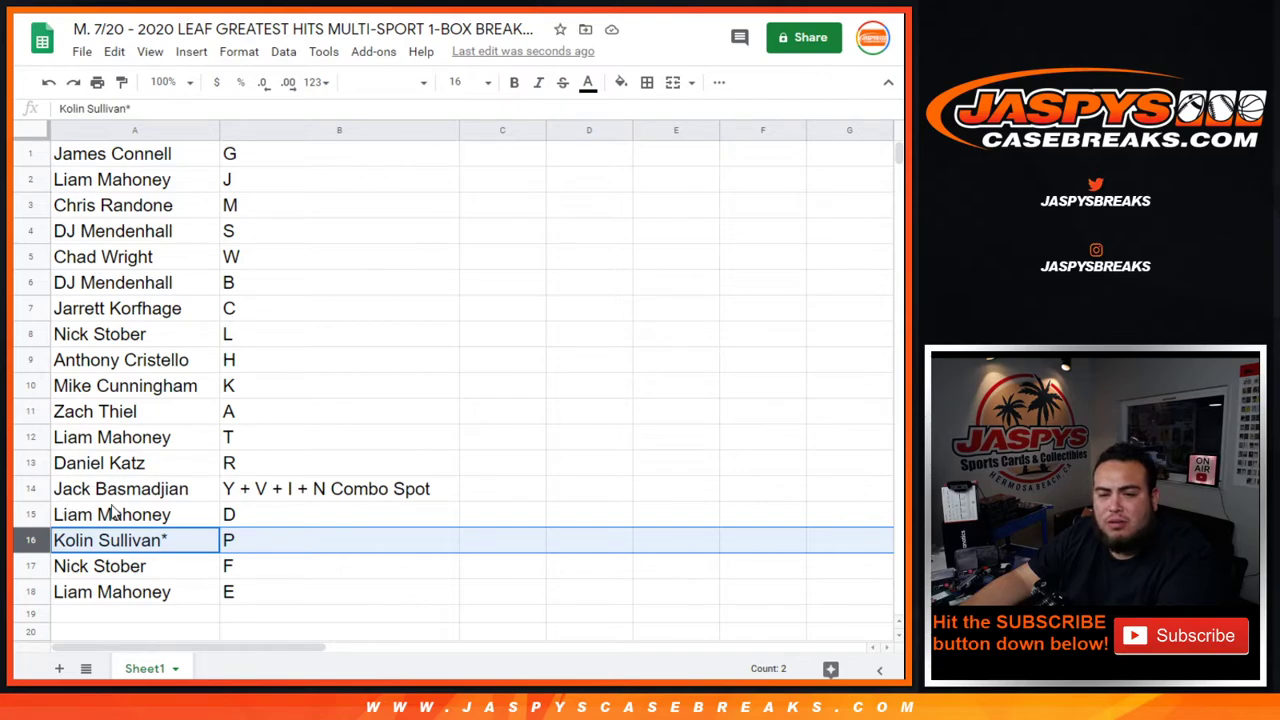
click(32, 566)
click(32, 592)
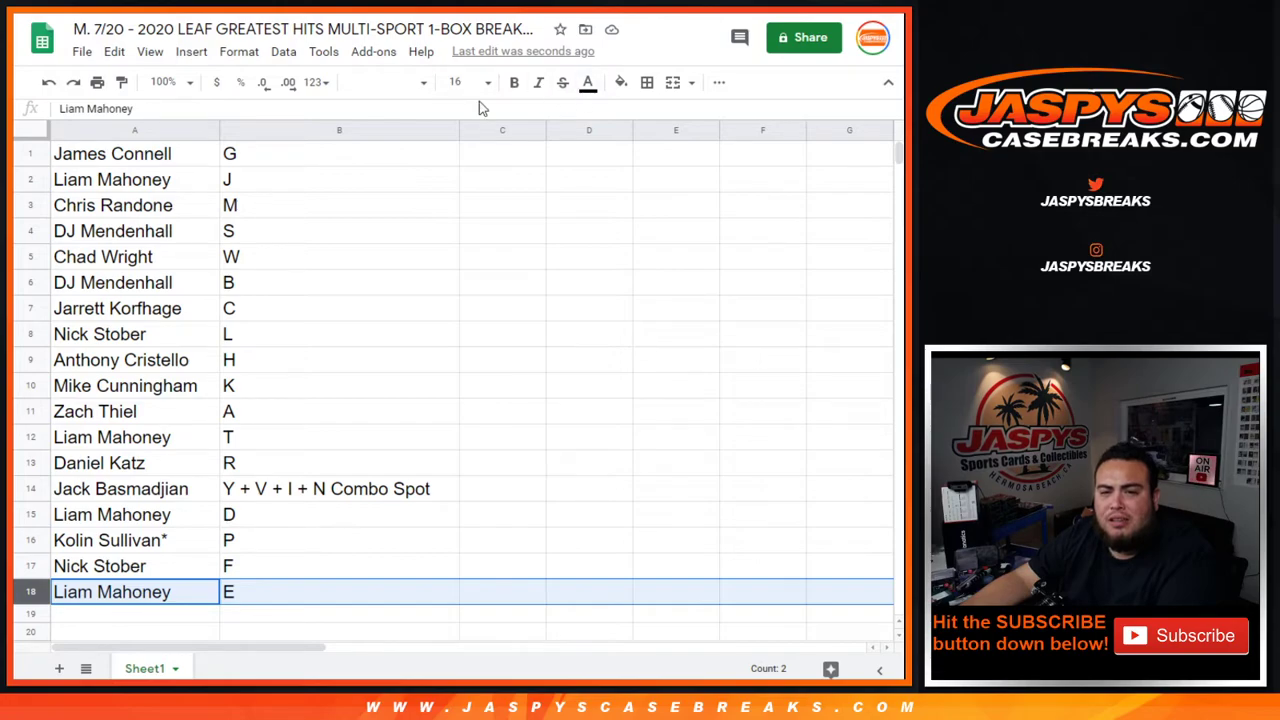
Step: Sort the sheet by column B from A to Z so the pairings run in letter order
right_click(450, 131)
click(525, 458)
Step: Apply borders to all cells in A1:B18 and center the names and letters horizontally
drag(125, 160, 306, 602)
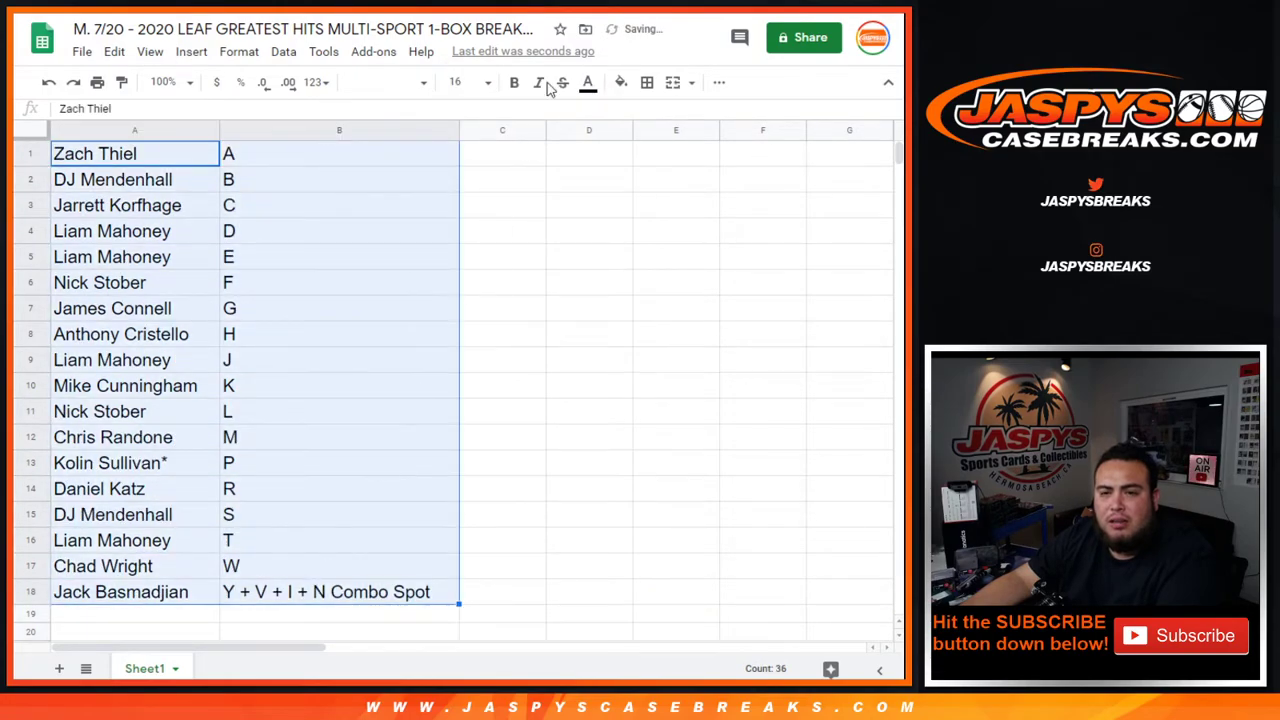
click(647, 84)
click(654, 116)
click(719, 84)
click(478, 115)
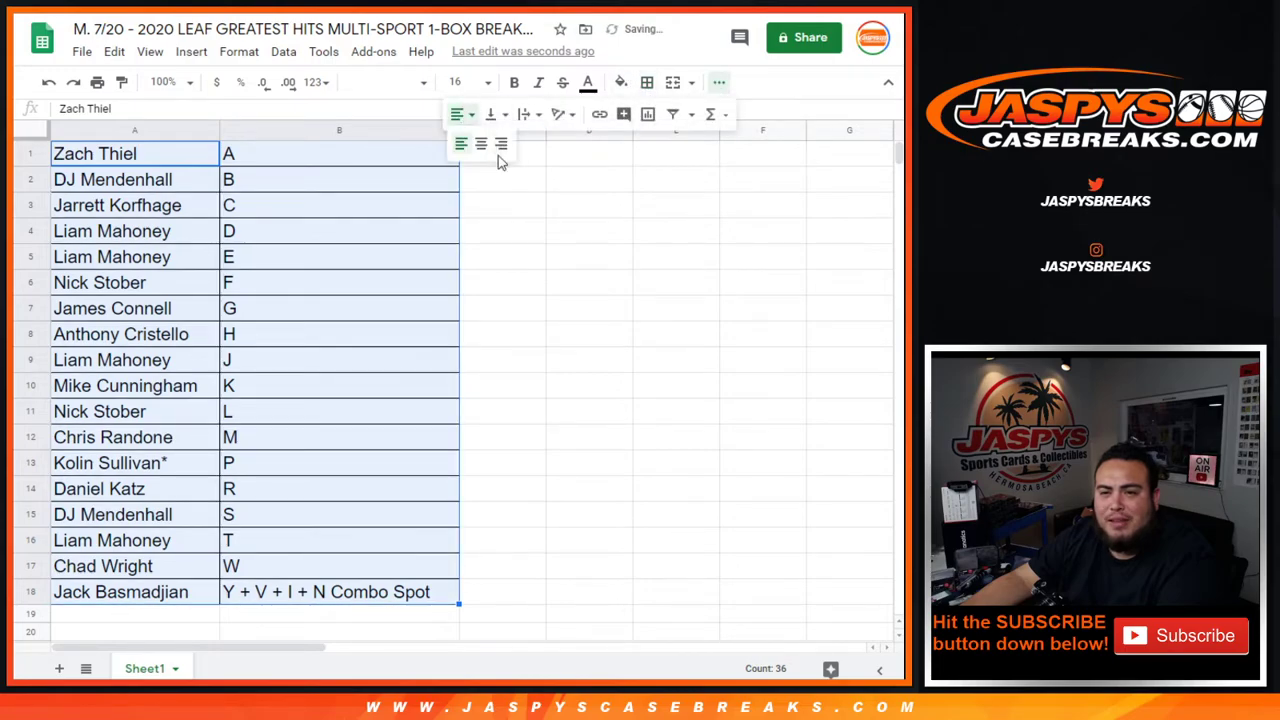
click(477, 140)
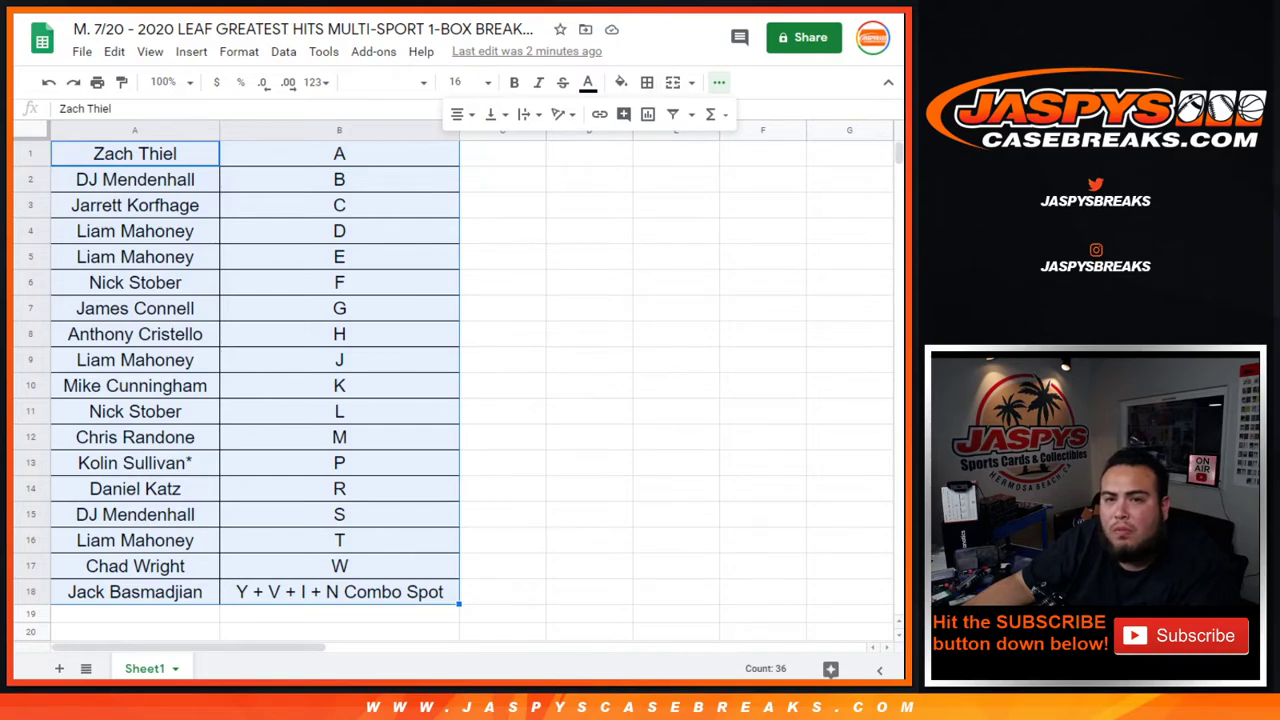
Step: Print one copy of the current sheet in portrait orientation with the workbook title in the header
click(97, 82)
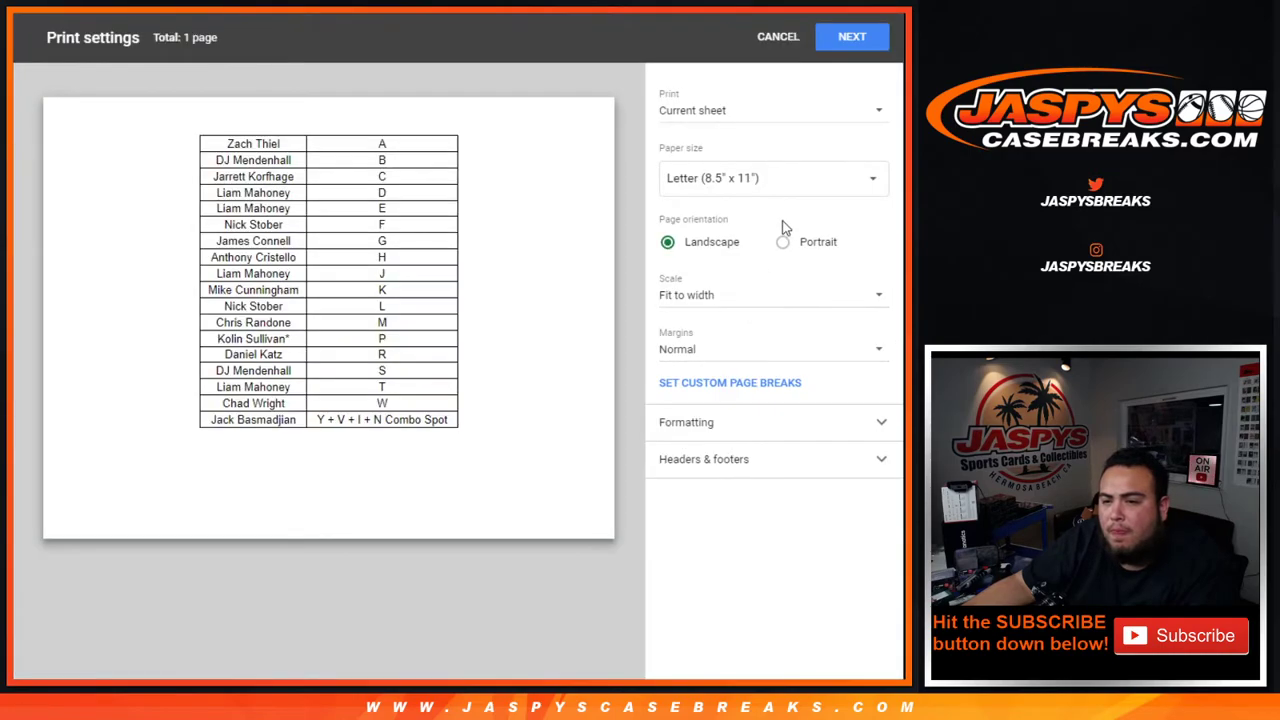
click(782, 241)
click(766, 462)
click(706, 525)
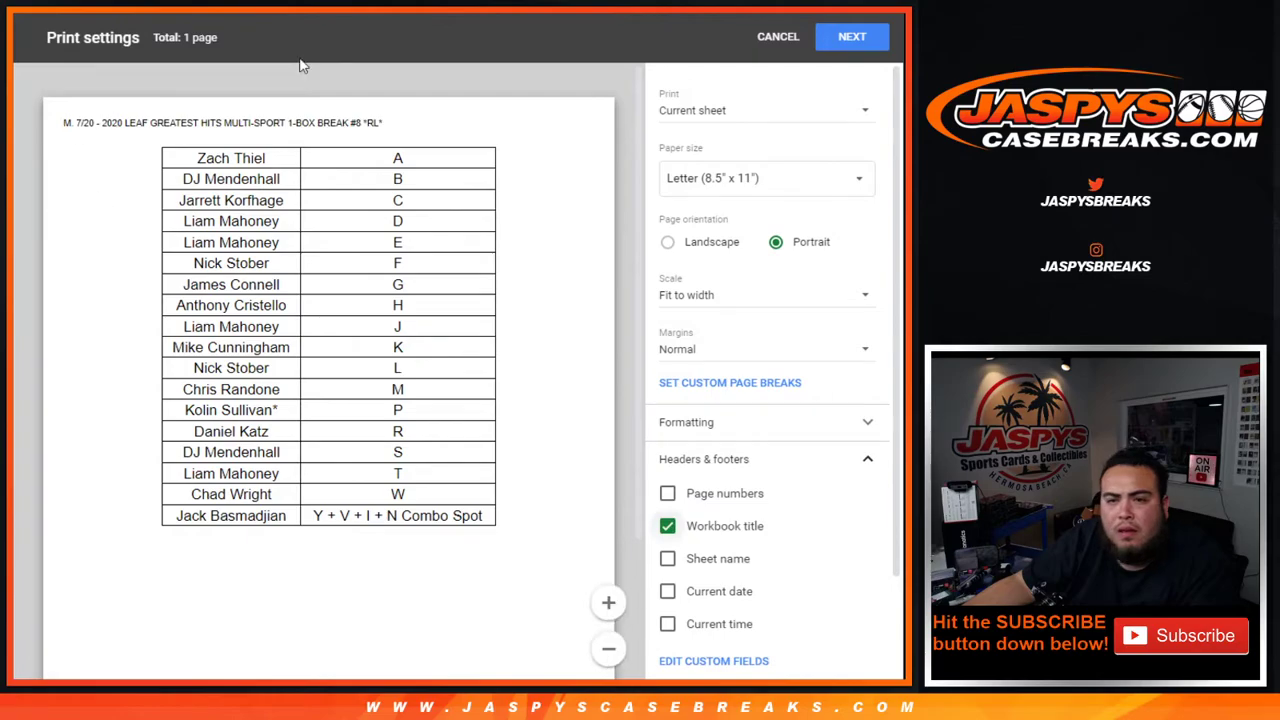
click(850, 36)
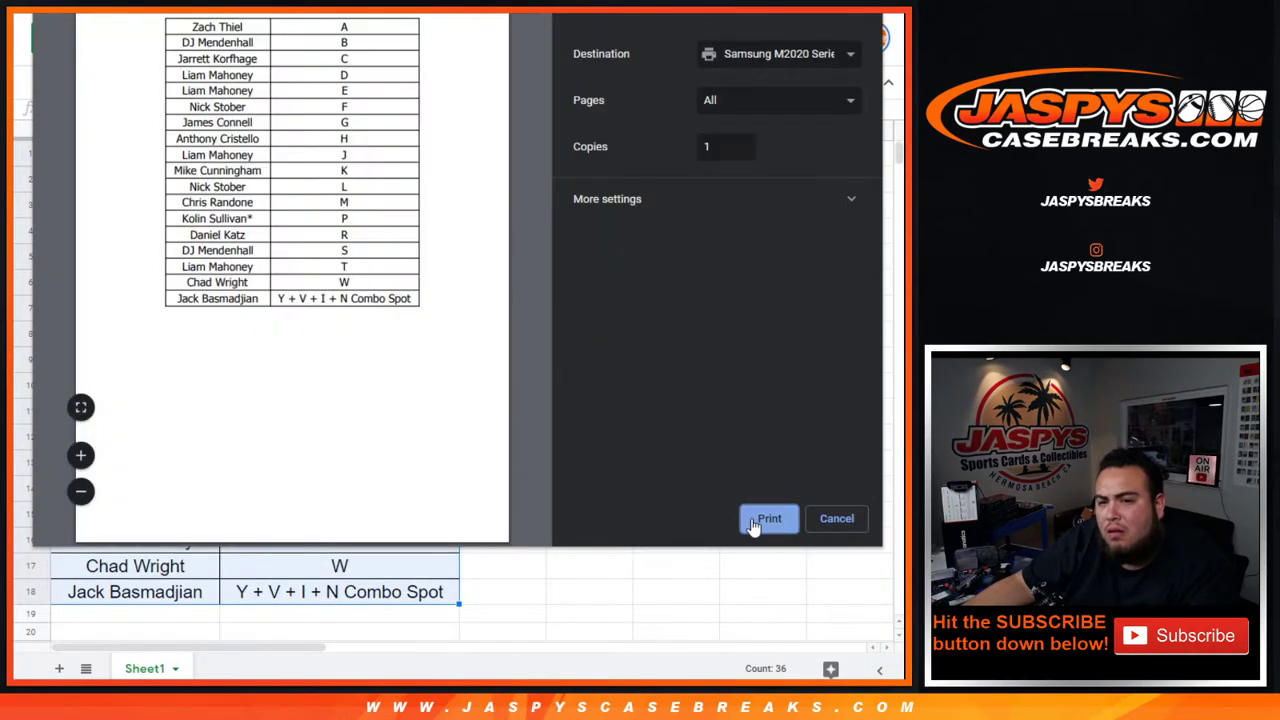
click(762, 517)
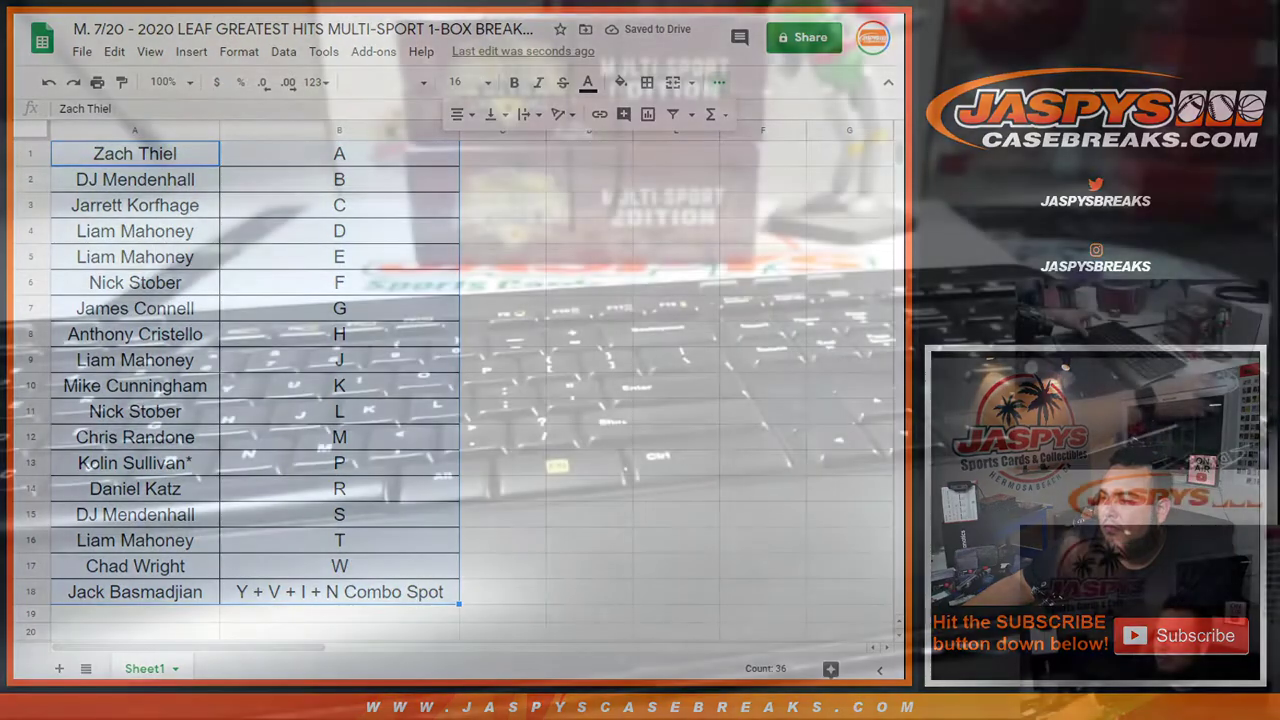